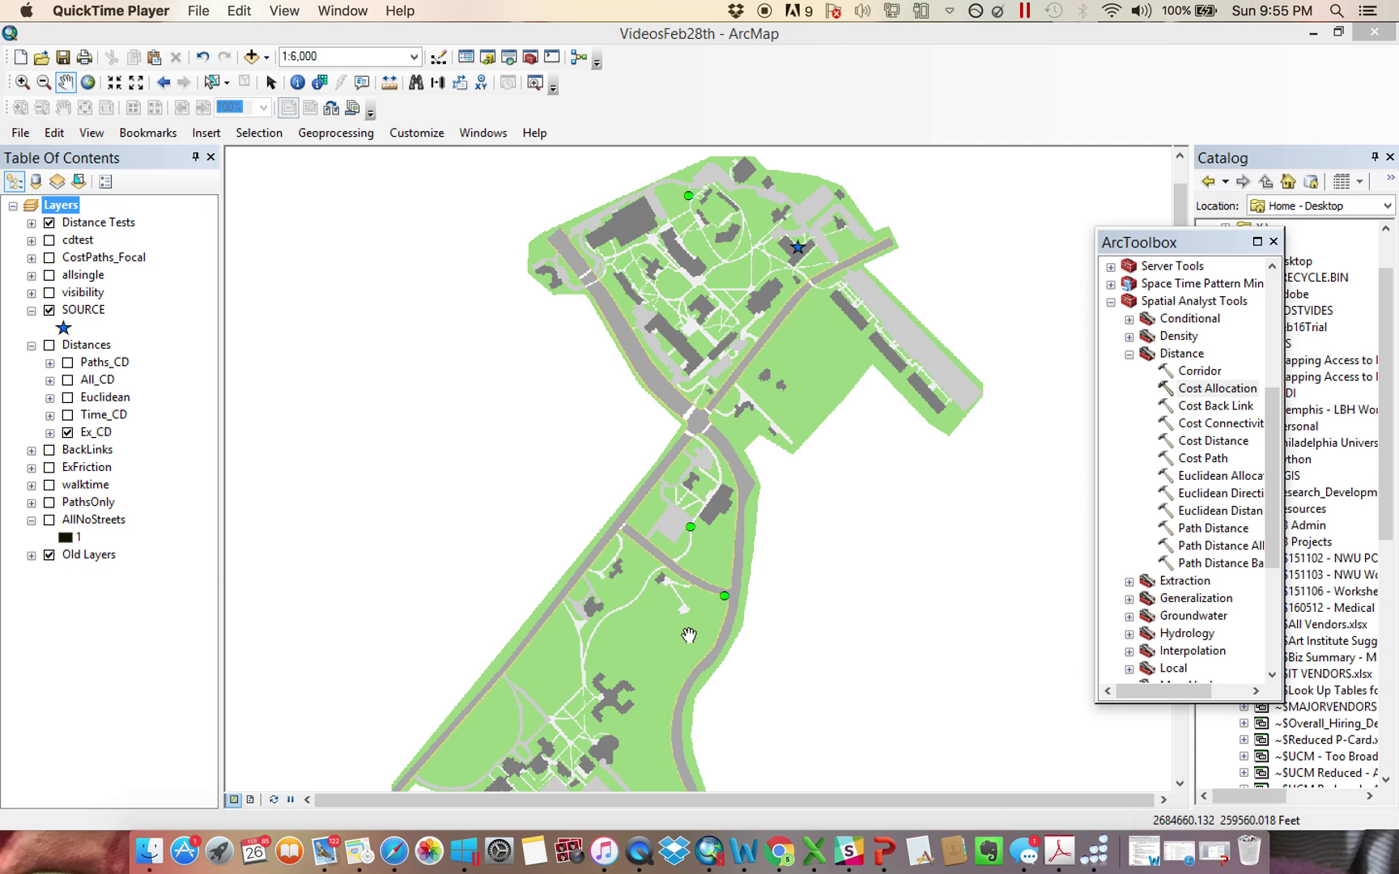
pyautogui.rightClick(105, 223)
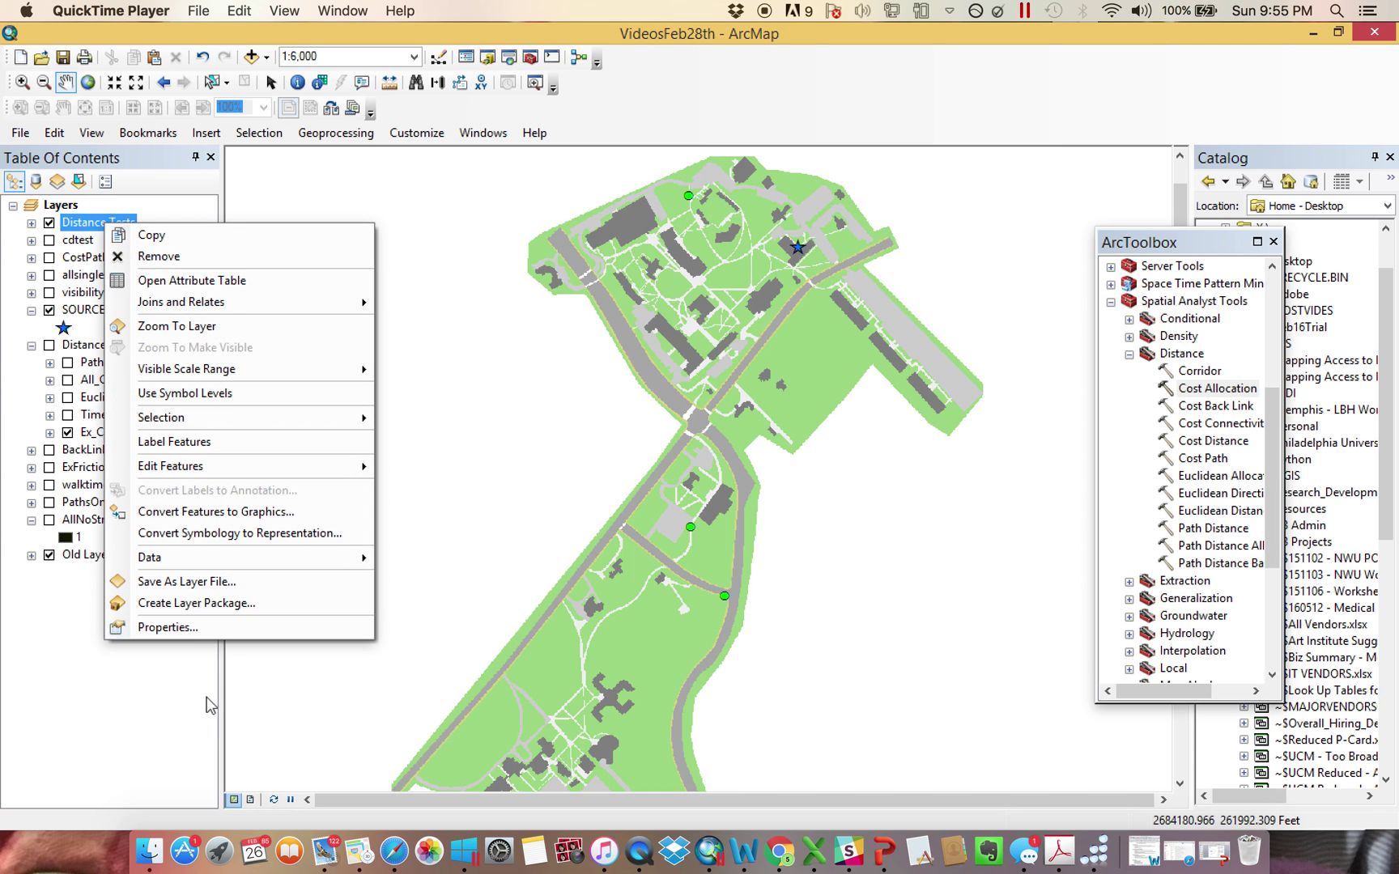
pyautogui.click(218, 629)
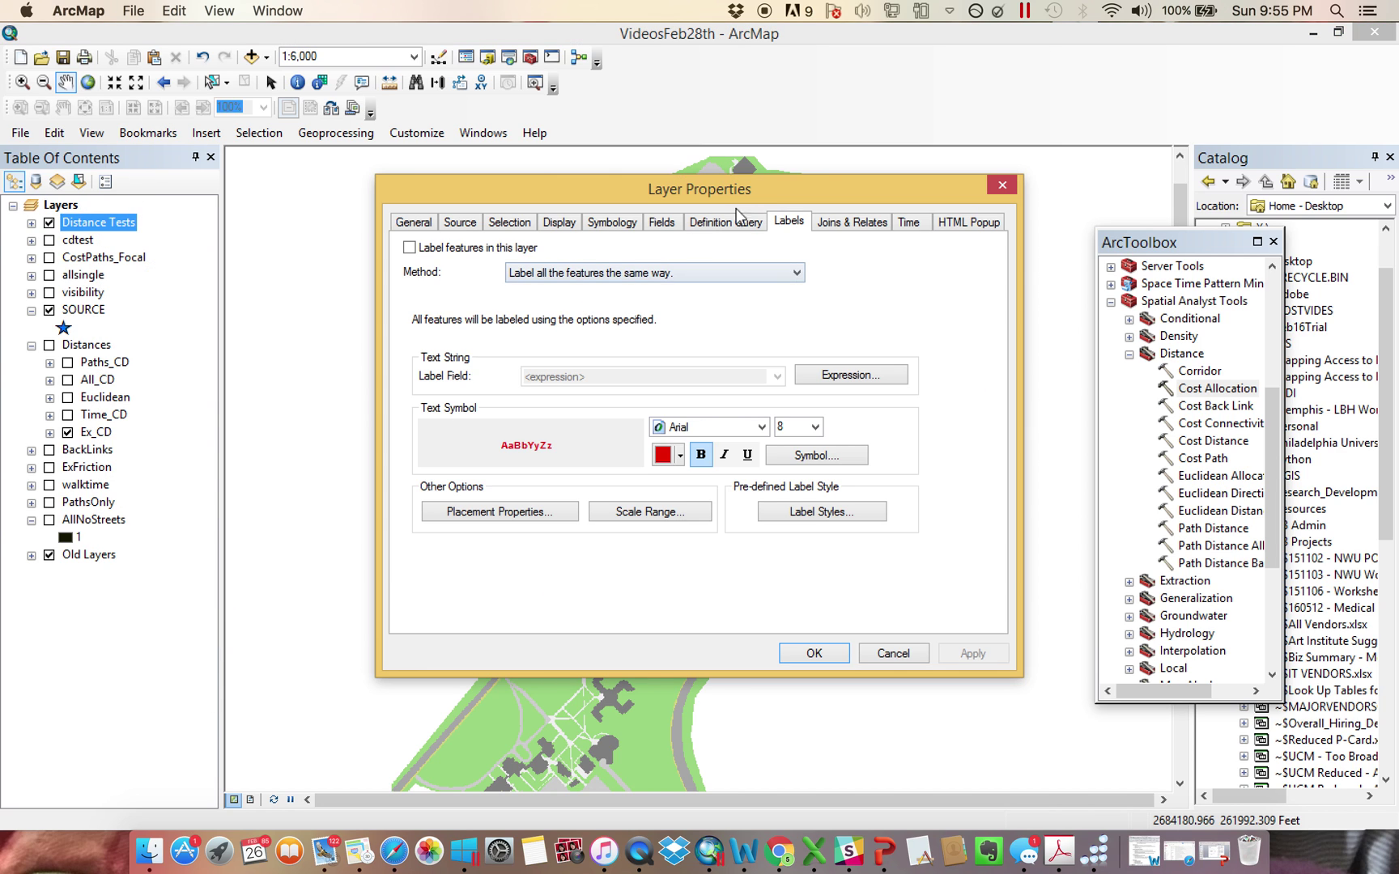
pyautogui.click(474, 247)
pyautogui.click(813, 653)
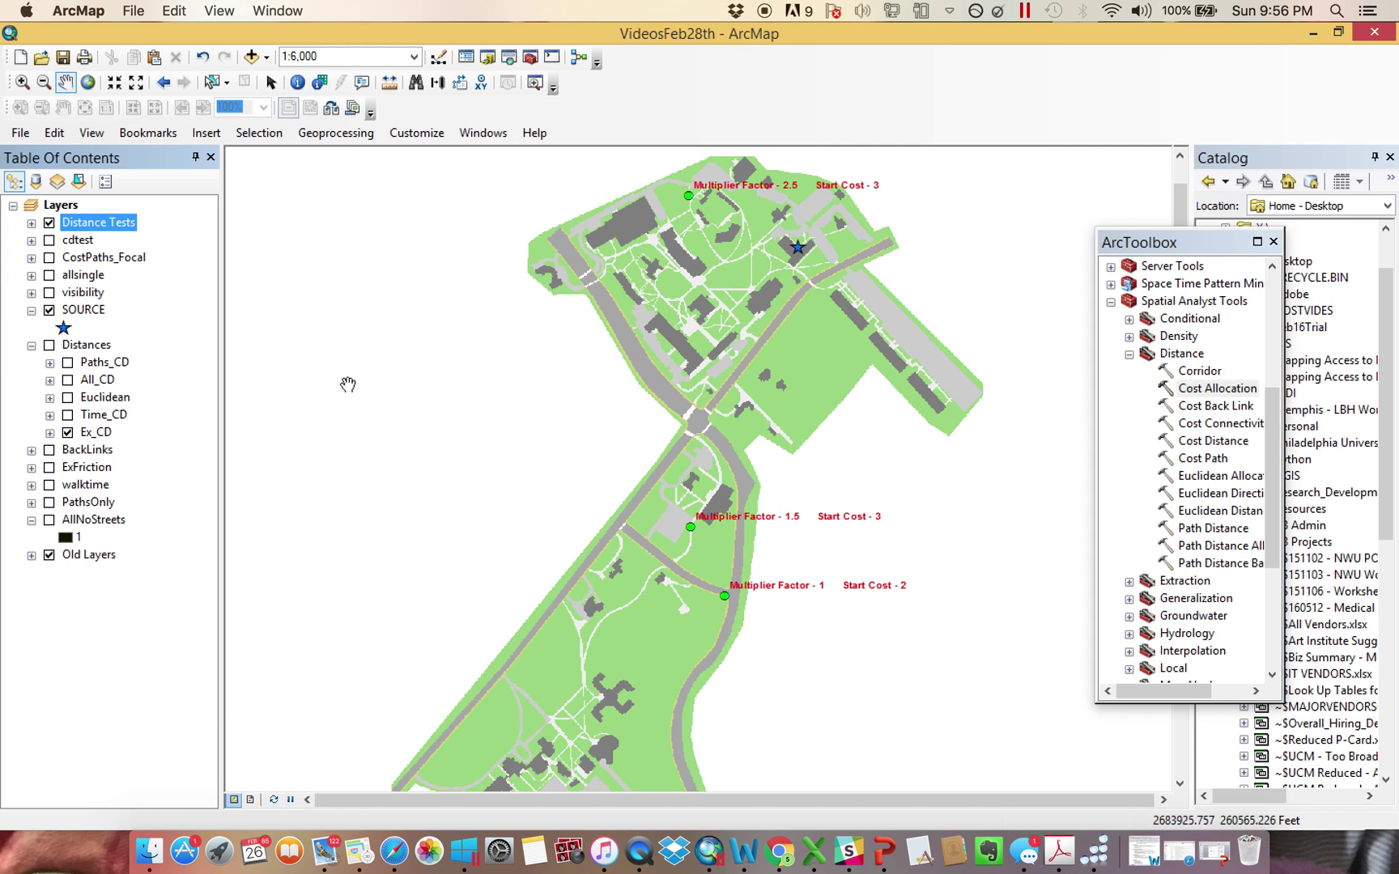
pyautogui.rightClick(103, 223)
pyautogui.click(271, 627)
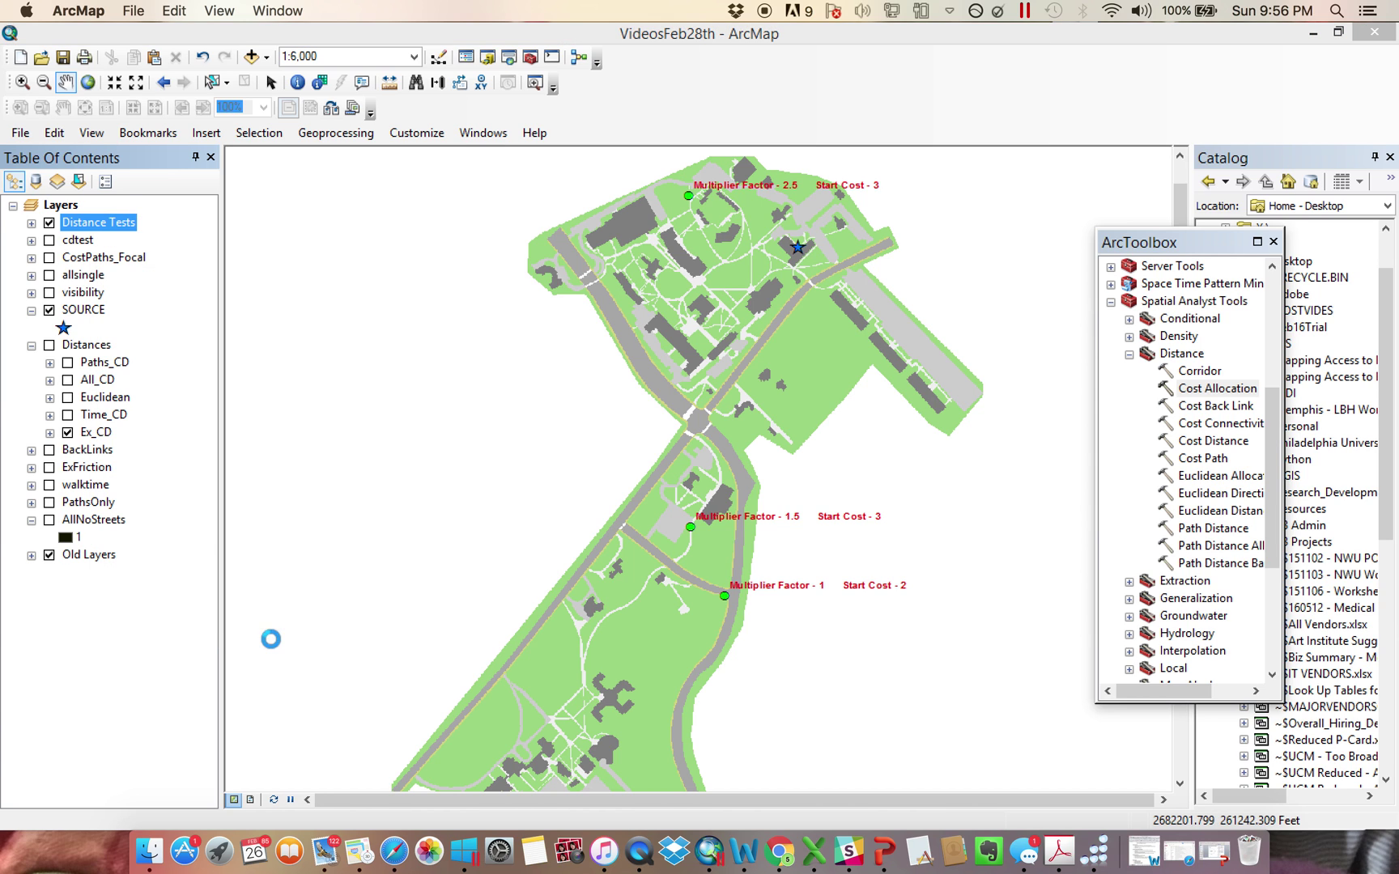
pyautogui.click(431, 247)
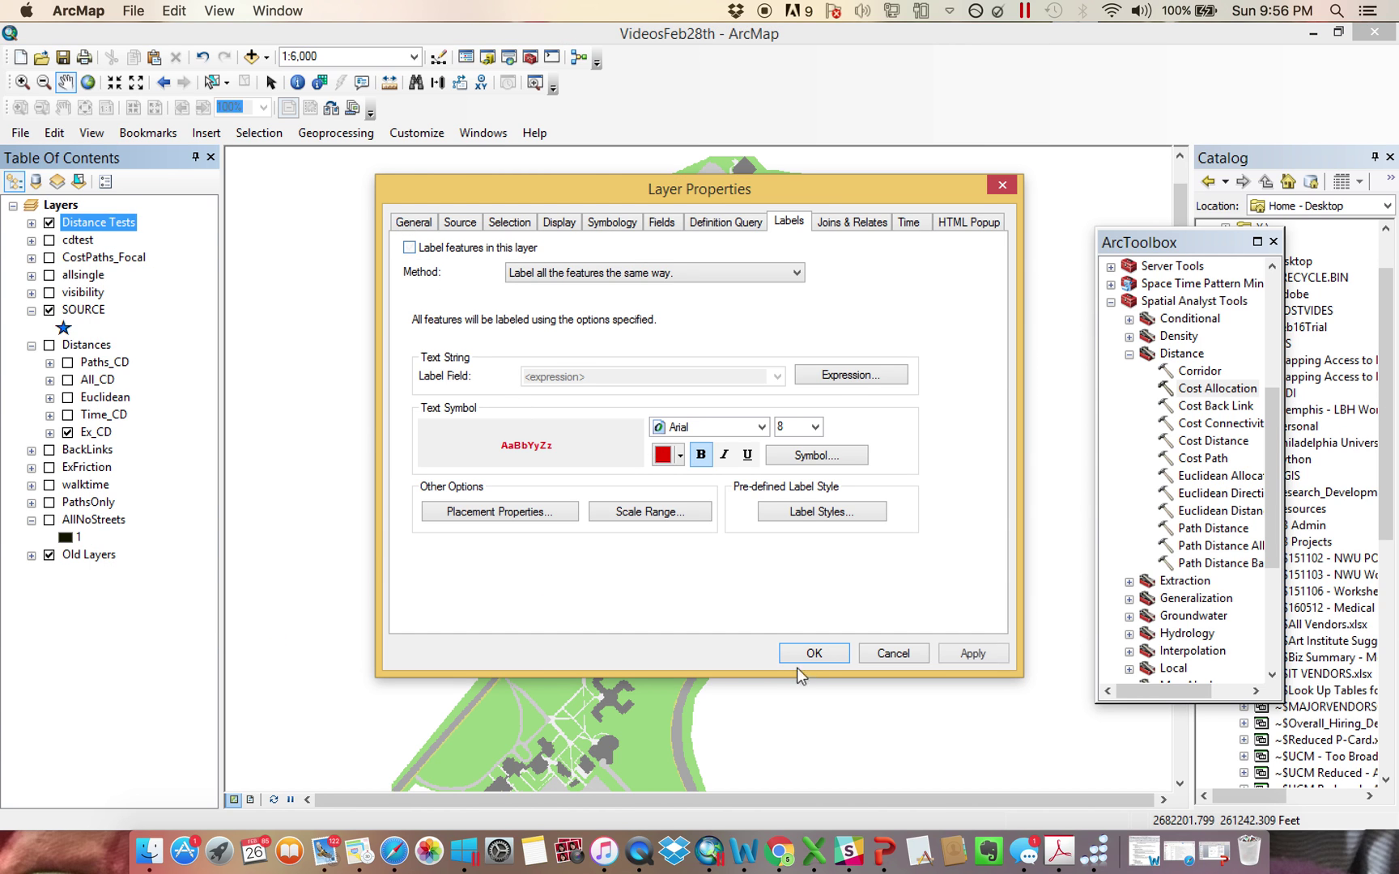
pyautogui.click(826, 656)
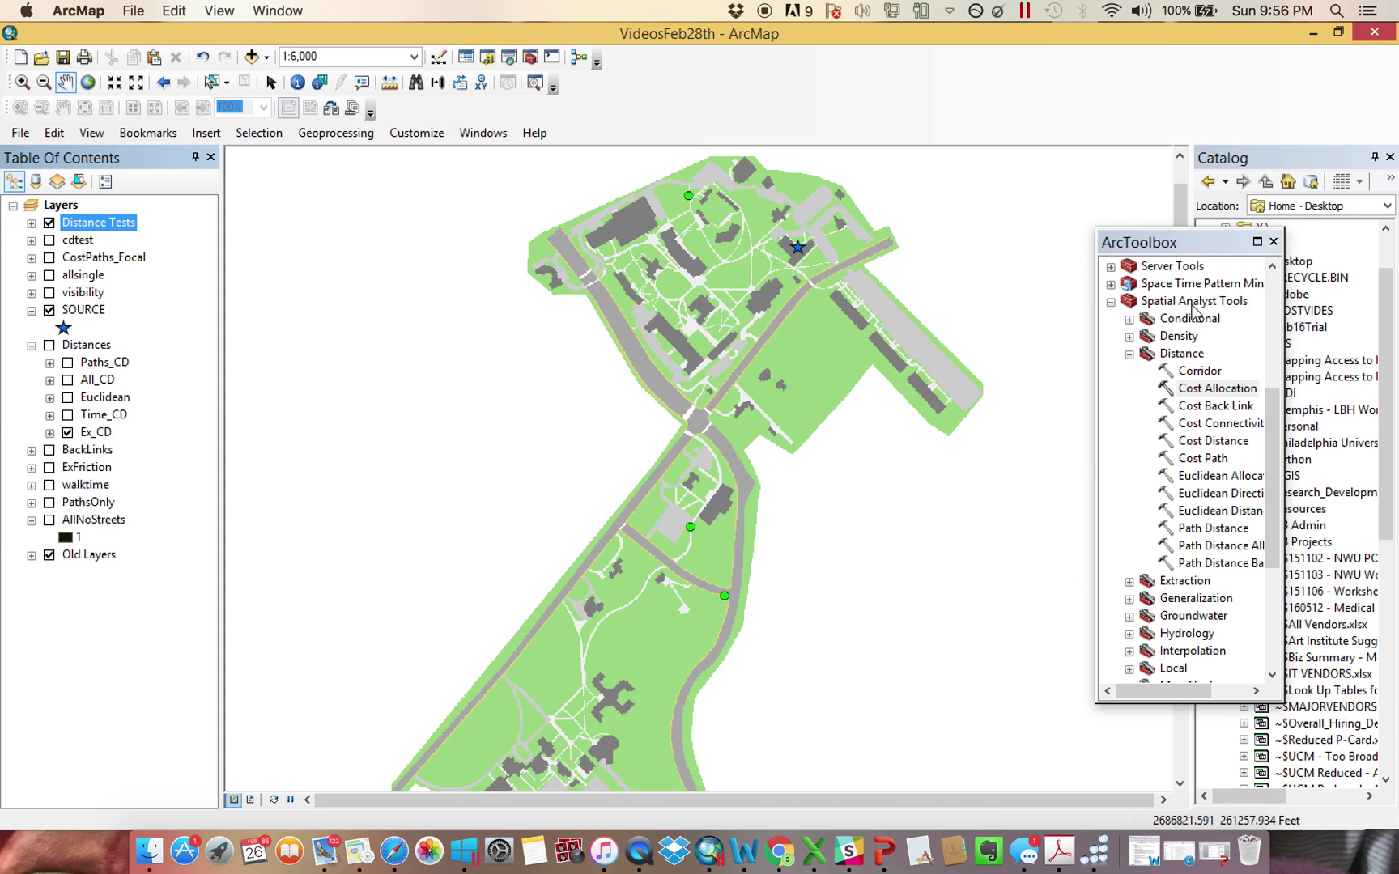
# Run Cost Allocation from Distance Tests over the AllNoStreets cost raster, saving the output as nostreets1.
pyautogui.doubleClick(1225, 392)
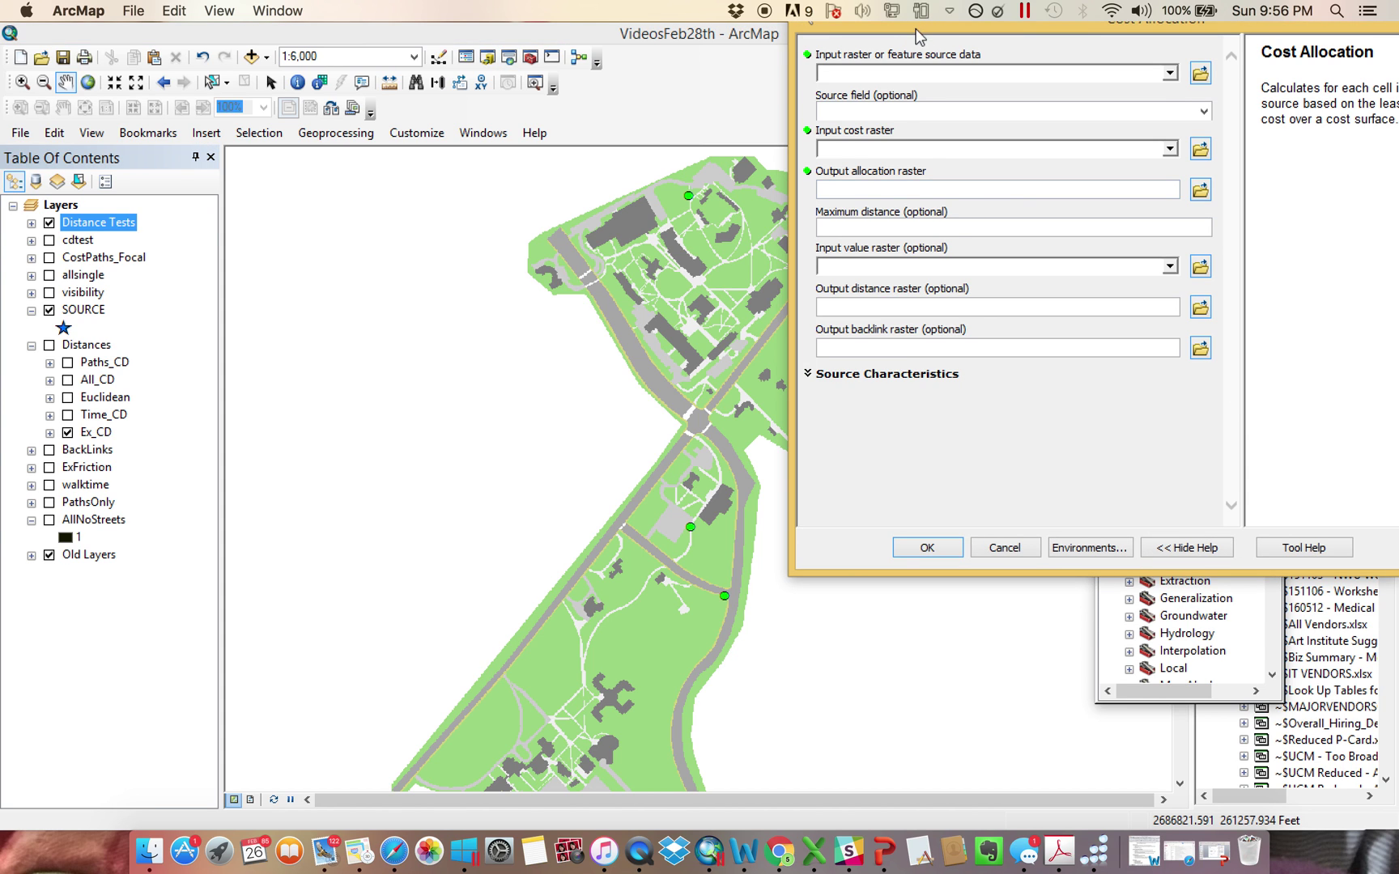
pyautogui.moveTo(916, 28); pyautogui.dragTo(701, 196)
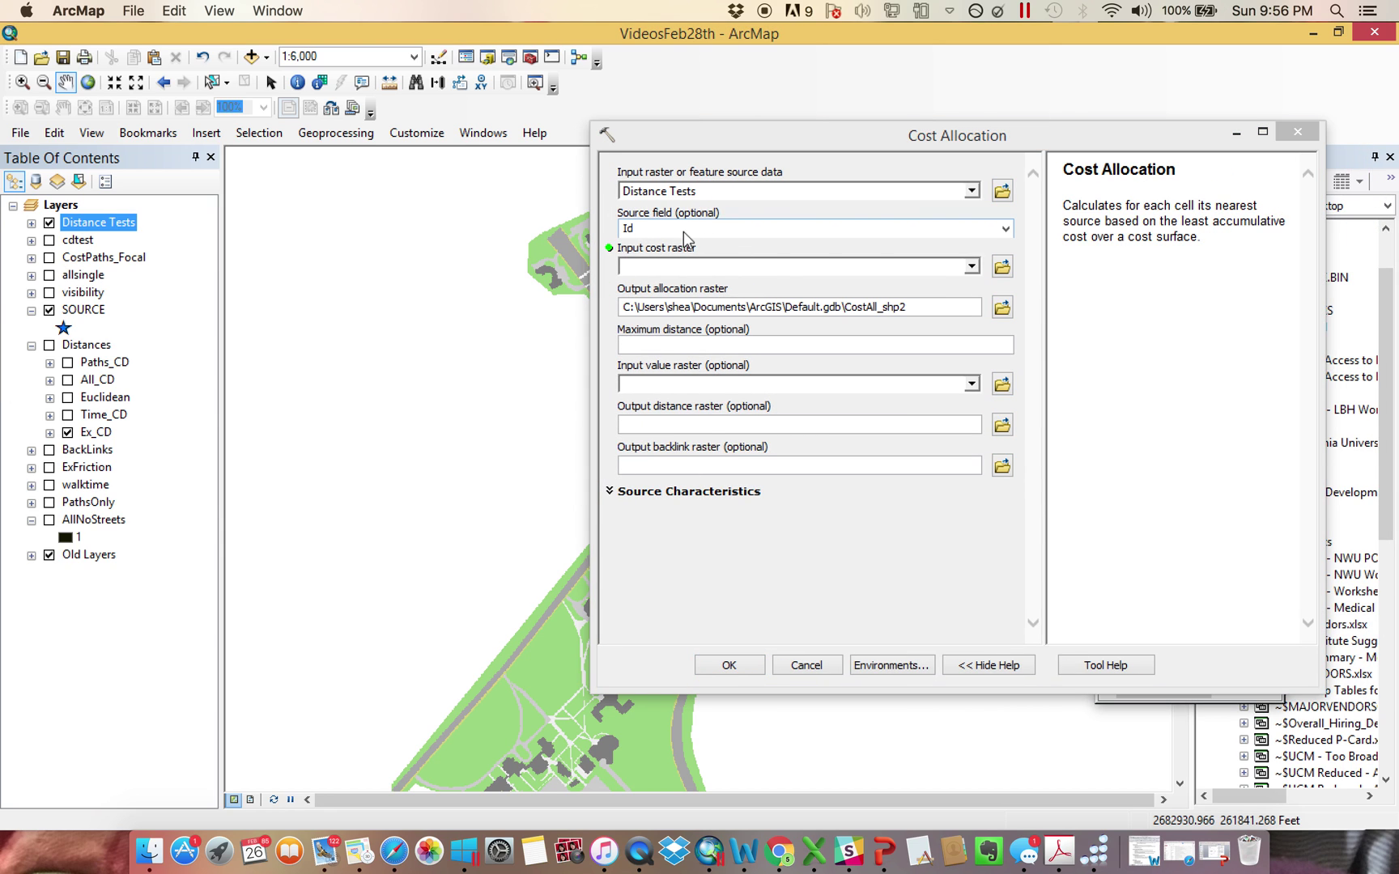
pyautogui.click(970, 267)
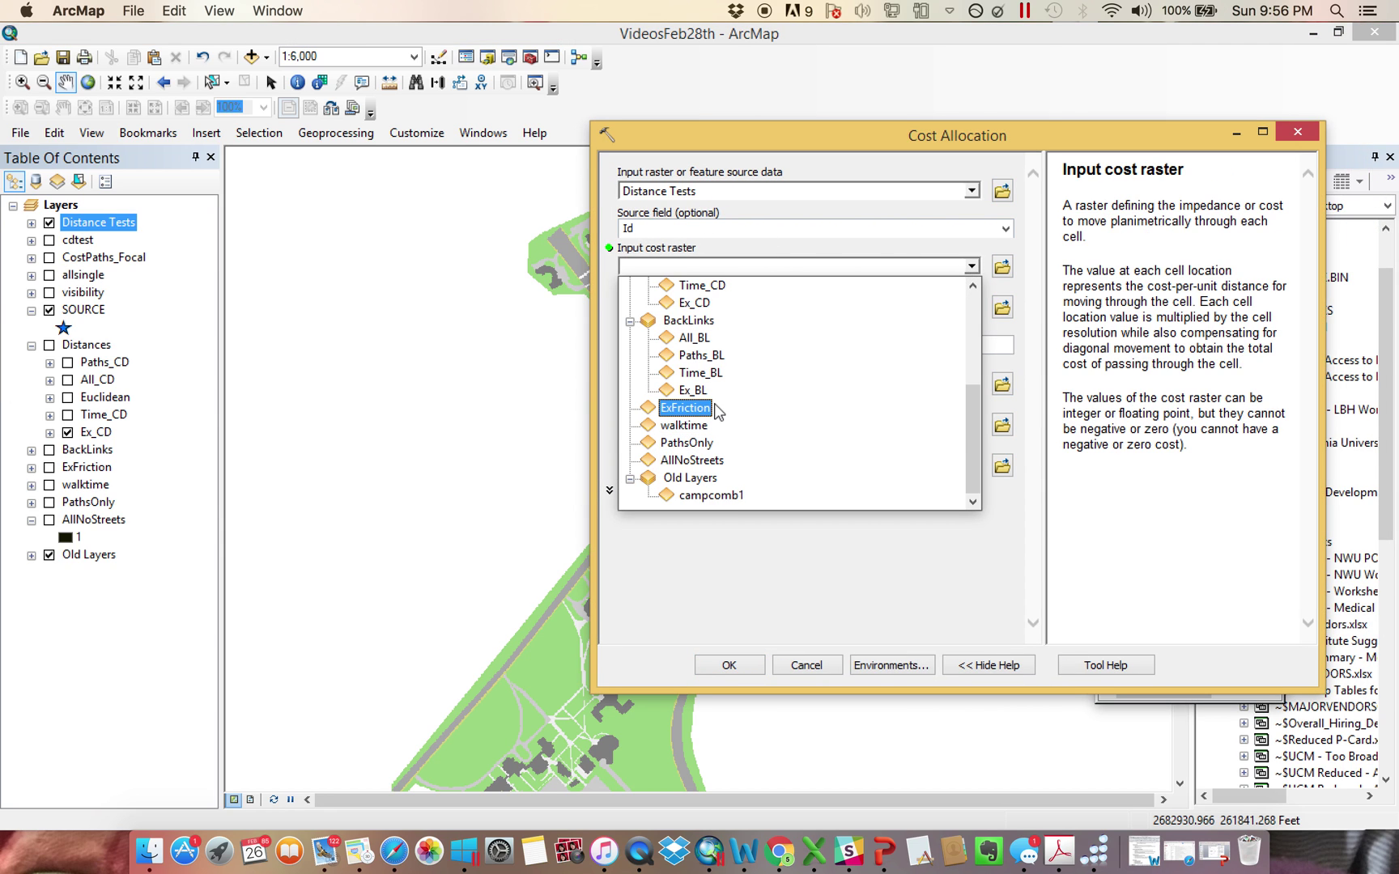
pyautogui.click(693, 460)
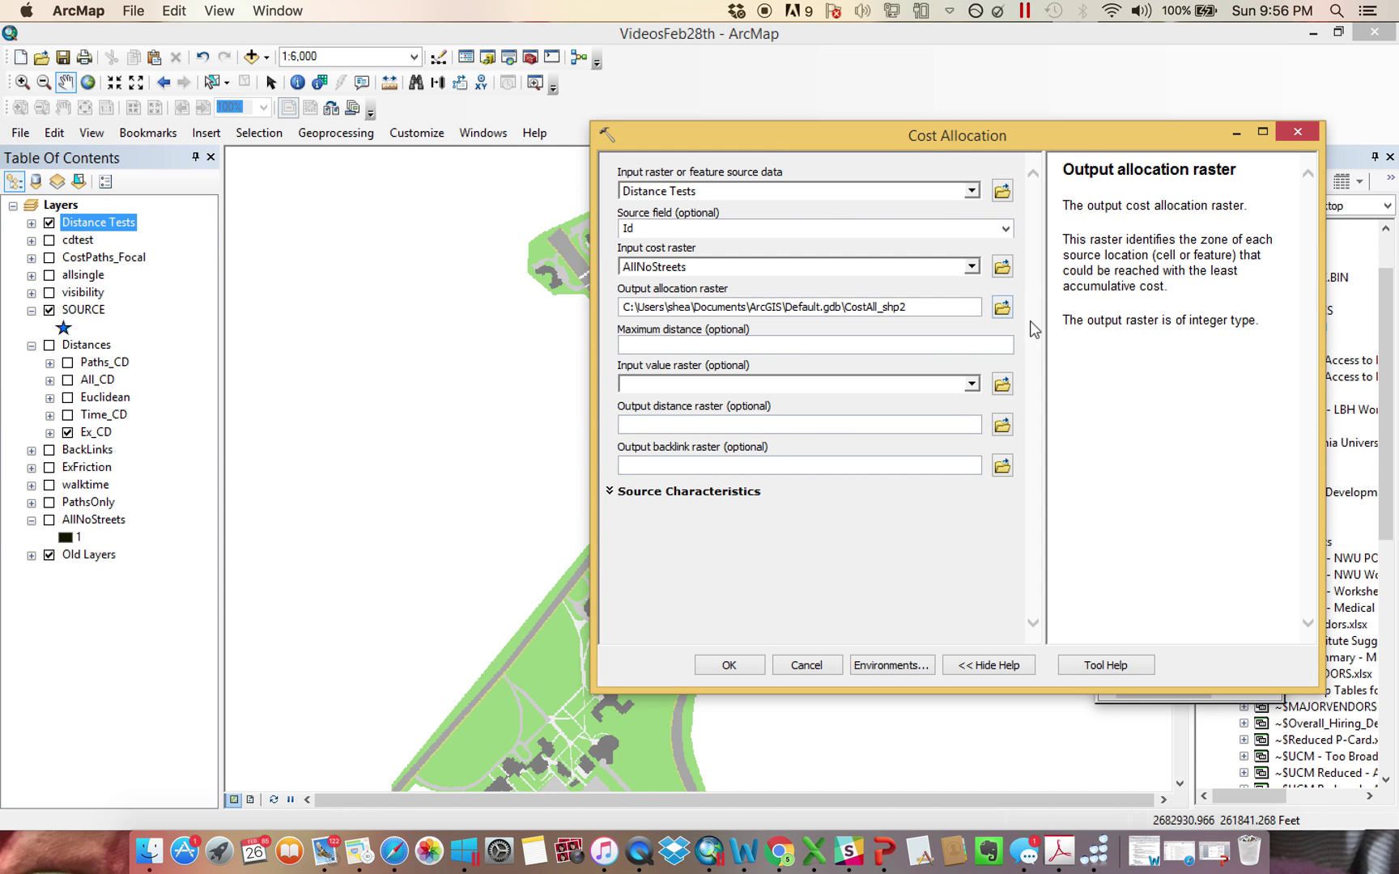
pyautogui.click(1006, 311)
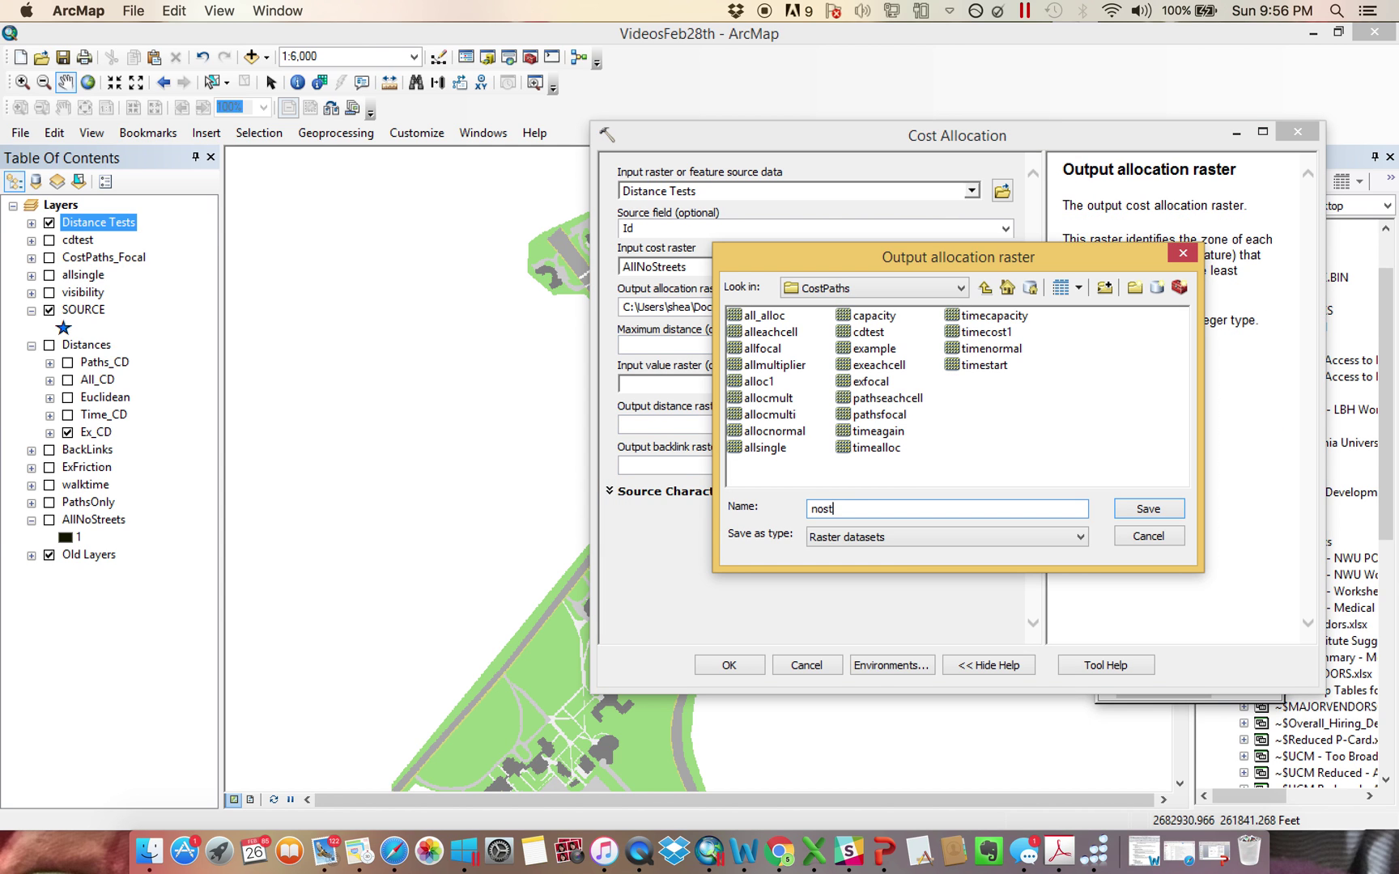
pyautogui.press('Return')
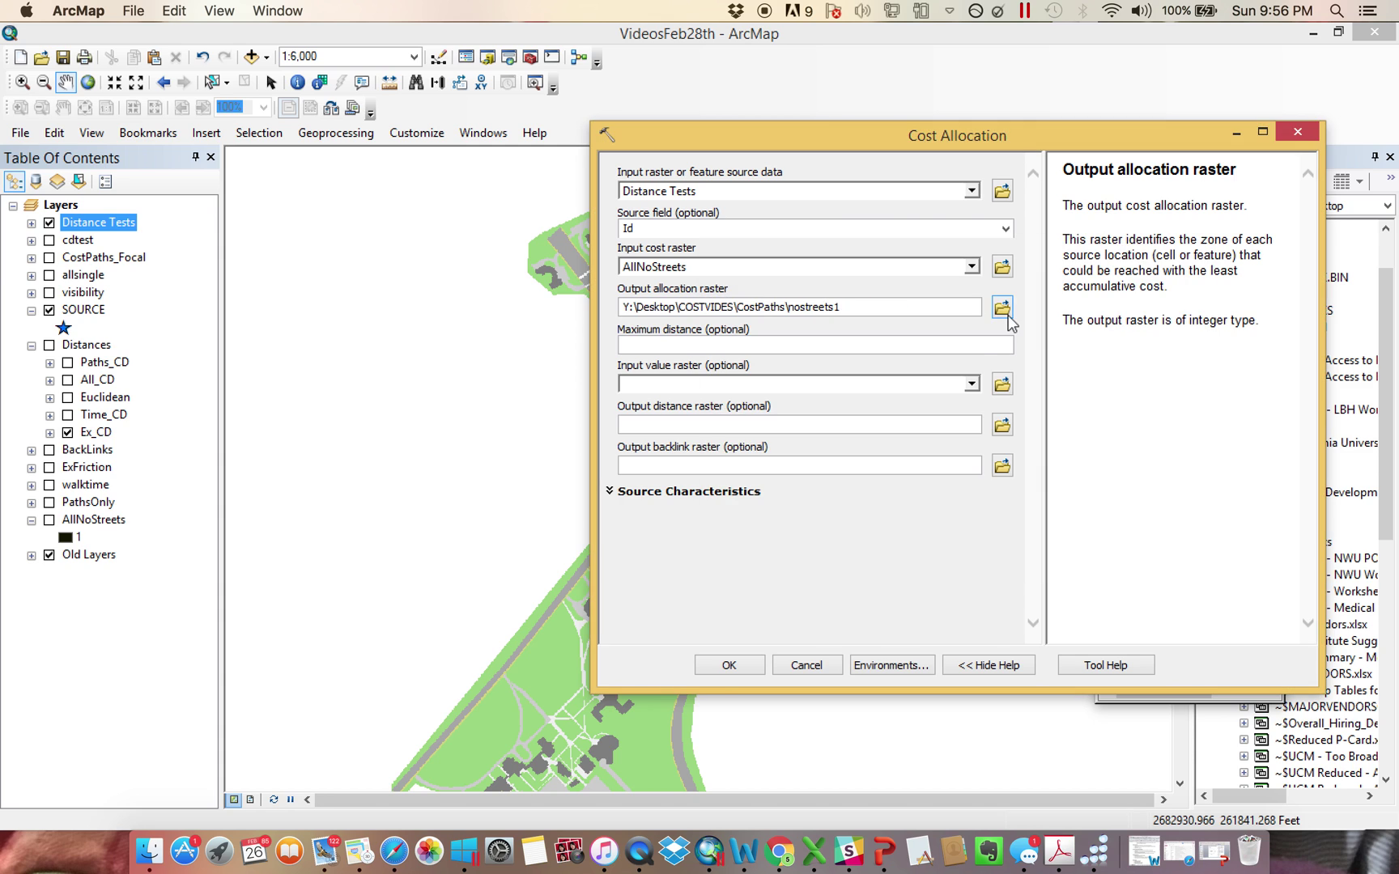
pyautogui.click(730, 666)
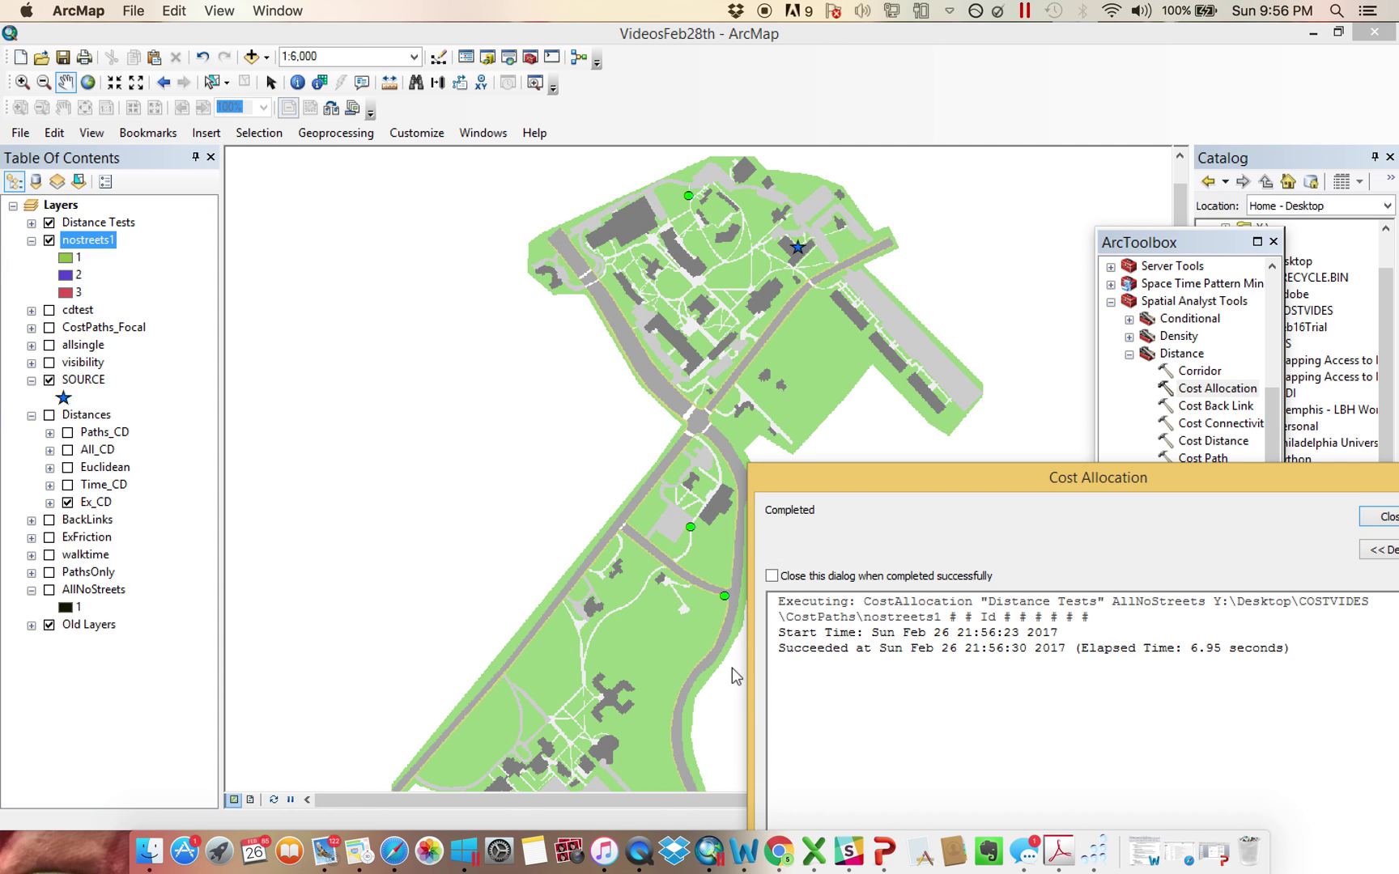
# Turn on labels for the Distance Tests points, showing their Multiplier Factor and Start Cost values.
pyautogui.click(1384, 522)
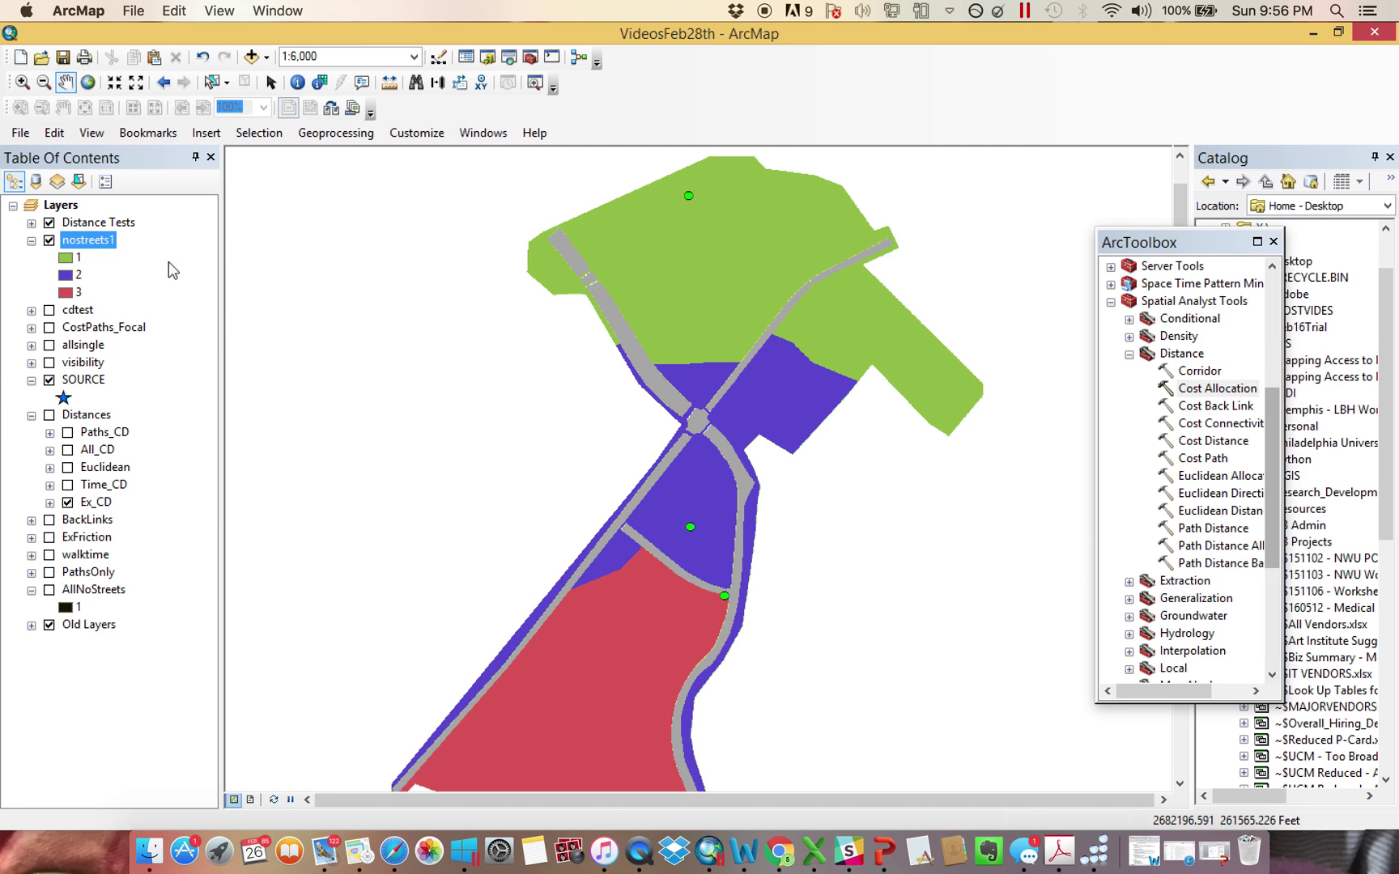
pyautogui.rightClick(119, 222)
pyautogui.click(197, 627)
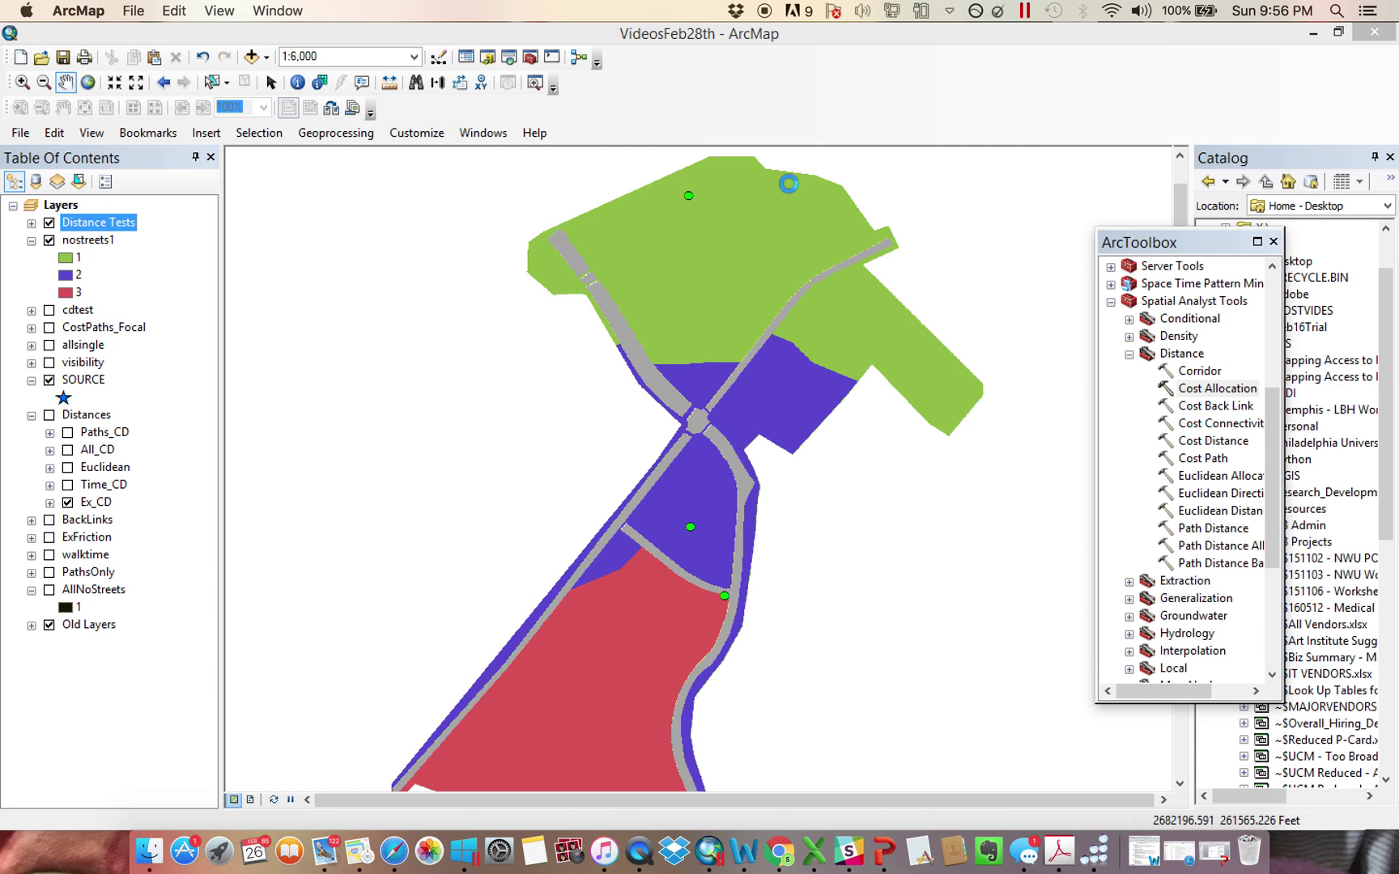
pyautogui.click(494, 249)
pyautogui.click(808, 654)
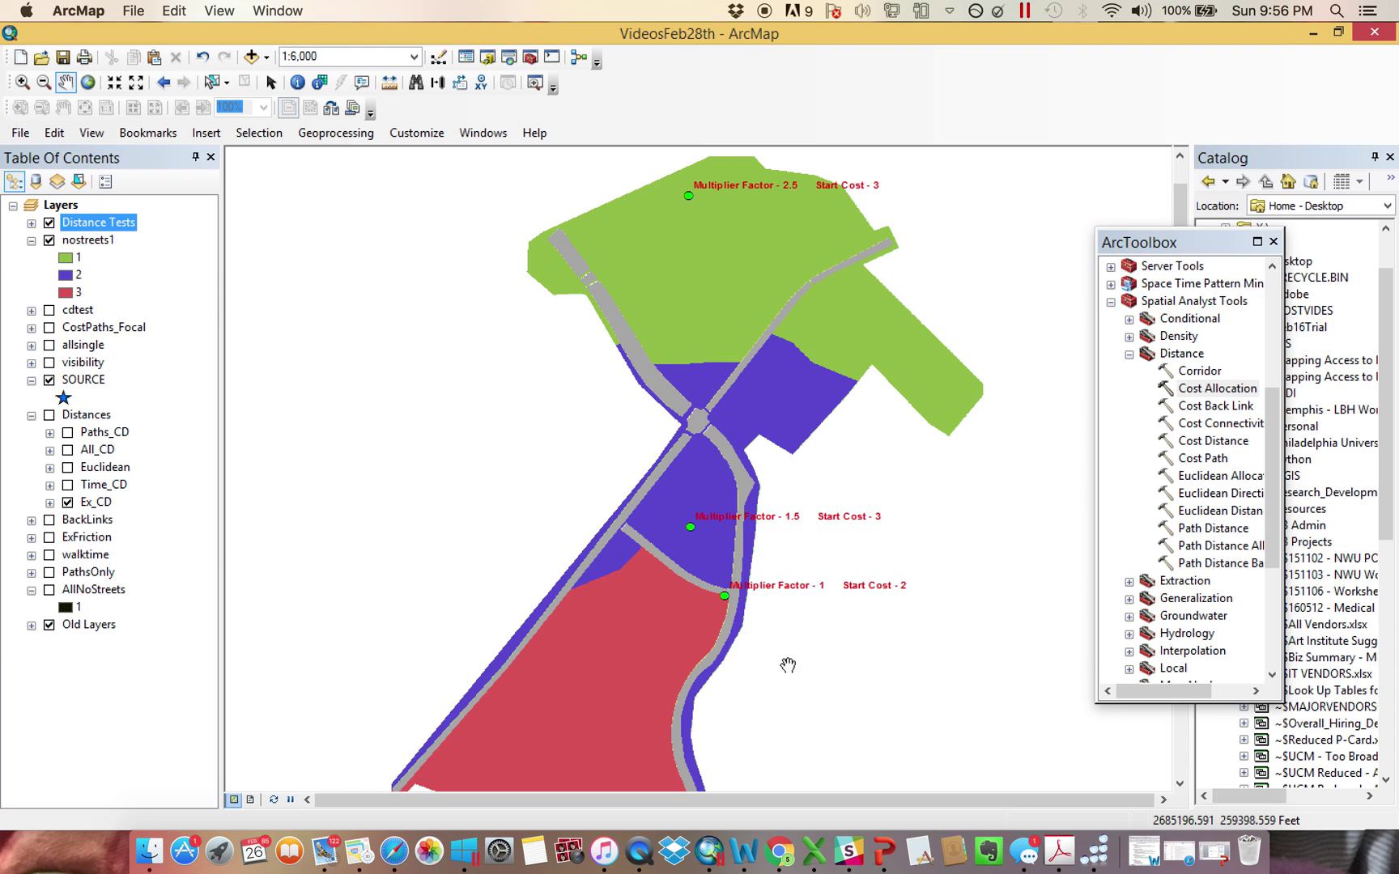
# Set up Cost Allocation with Distance Tests sources, AllNoStreets cost raster and output nsmultiplier.
pyautogui.doubleClick(1217, 388)
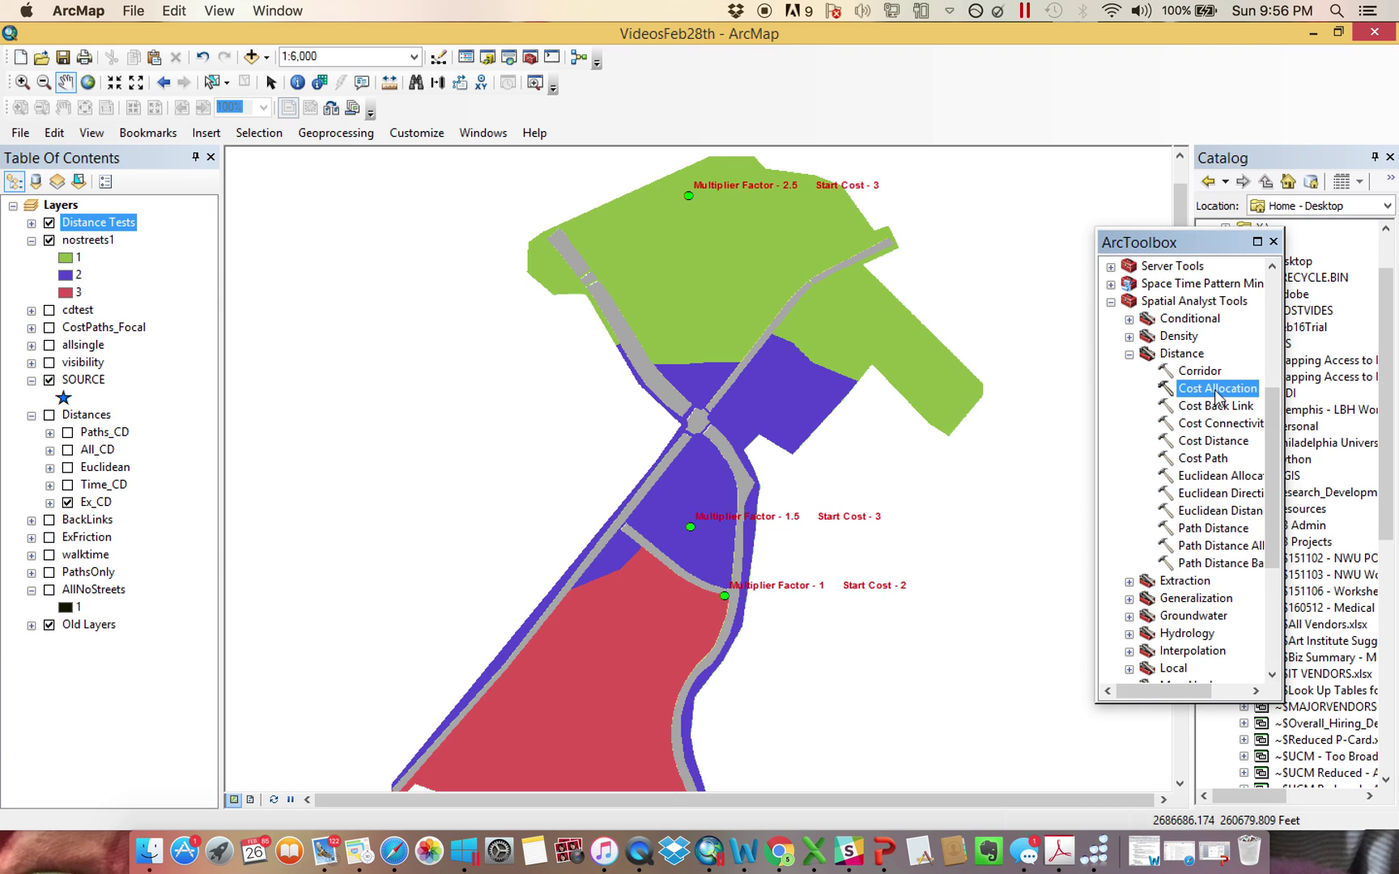
pyautogui.moveTo(89, 223); pyautogui.dragTo(698, 172)
pyautogui.moveTo(693, 115); pyautogui.dragTo(937, 184)
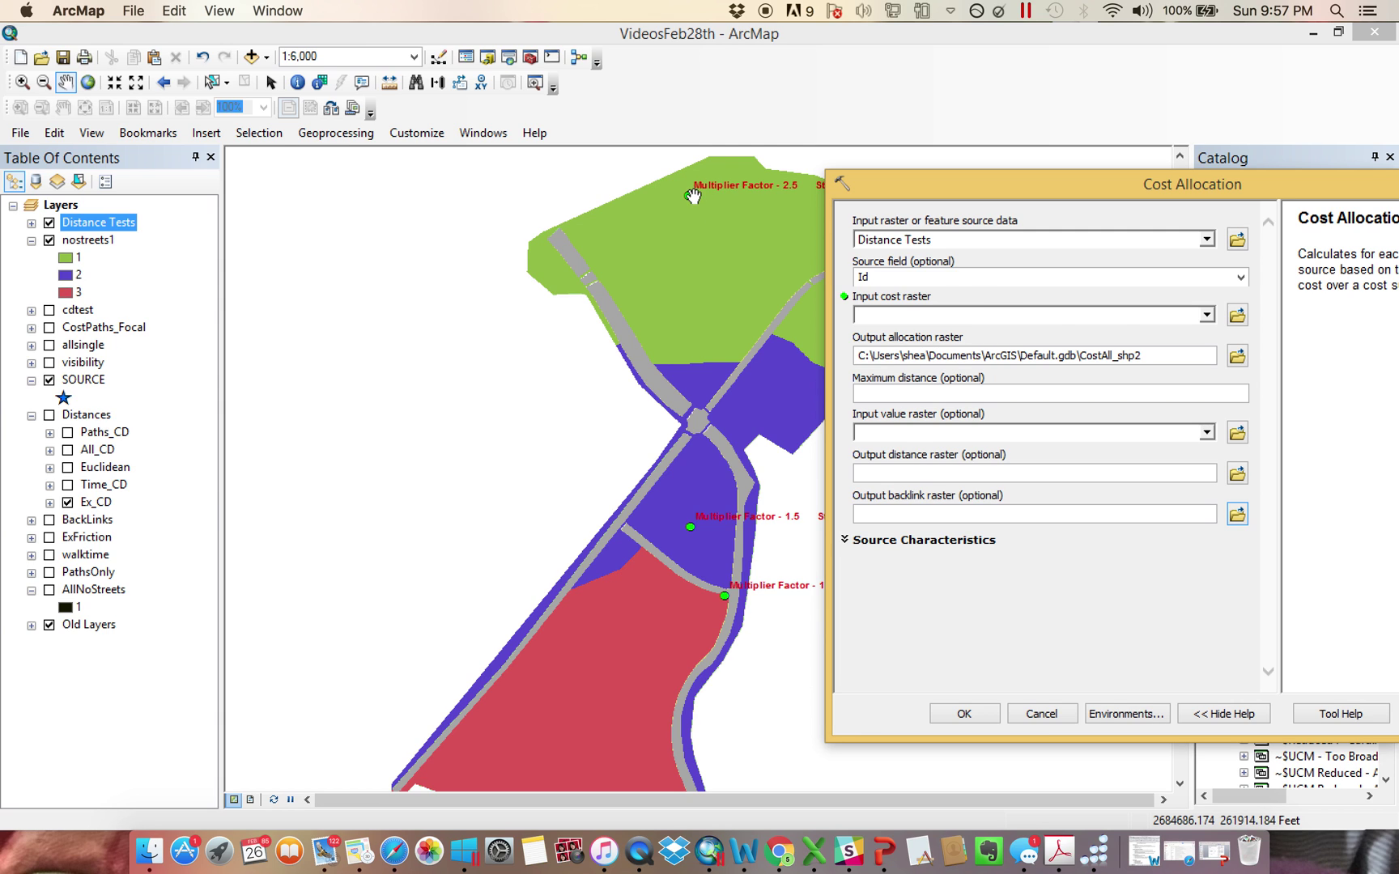
pyautogui.click(1205, 315)
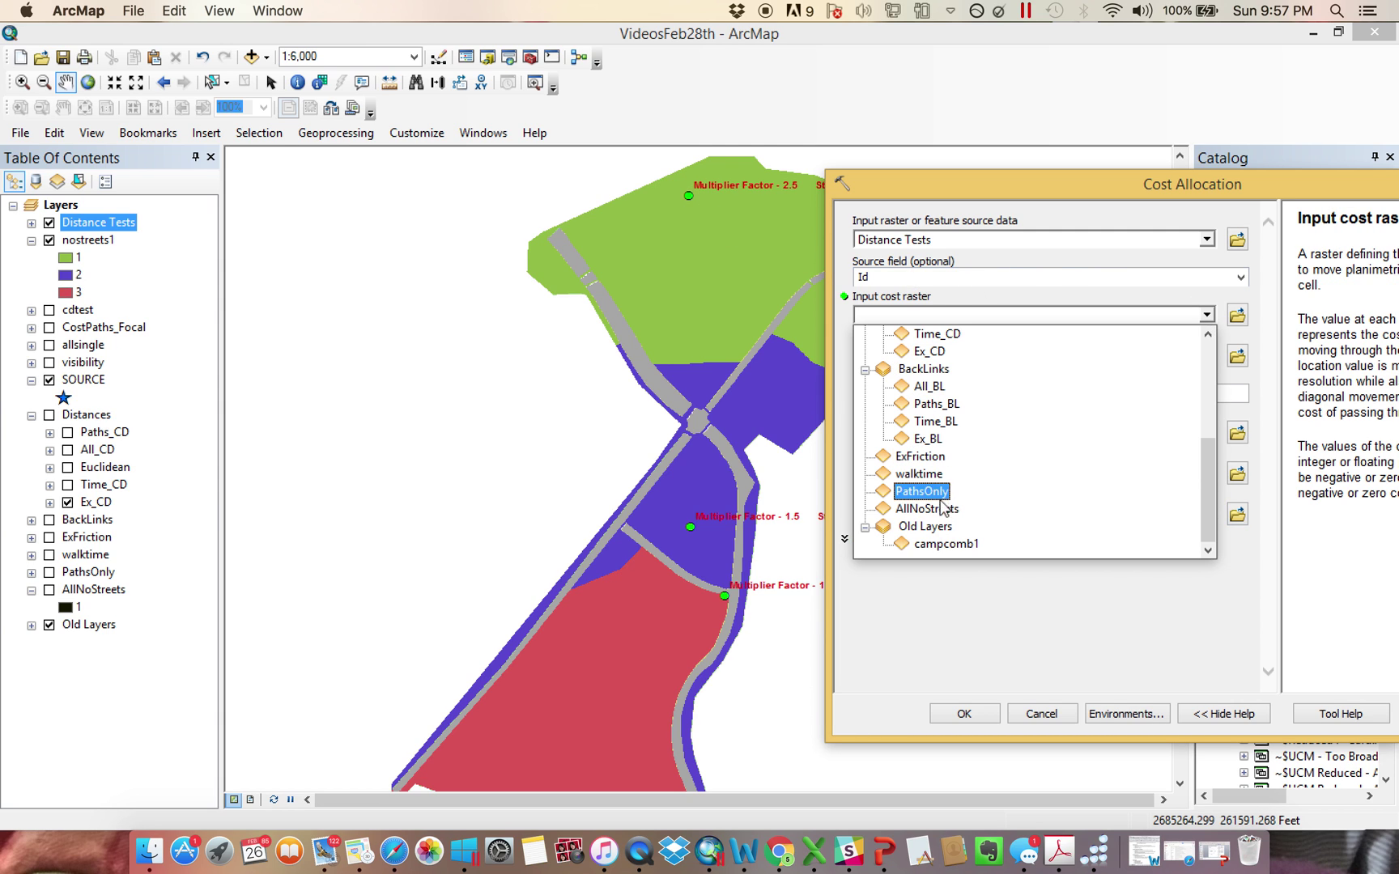
pyautogui.click(931, 503)
pyautogui.click(1236, 357)
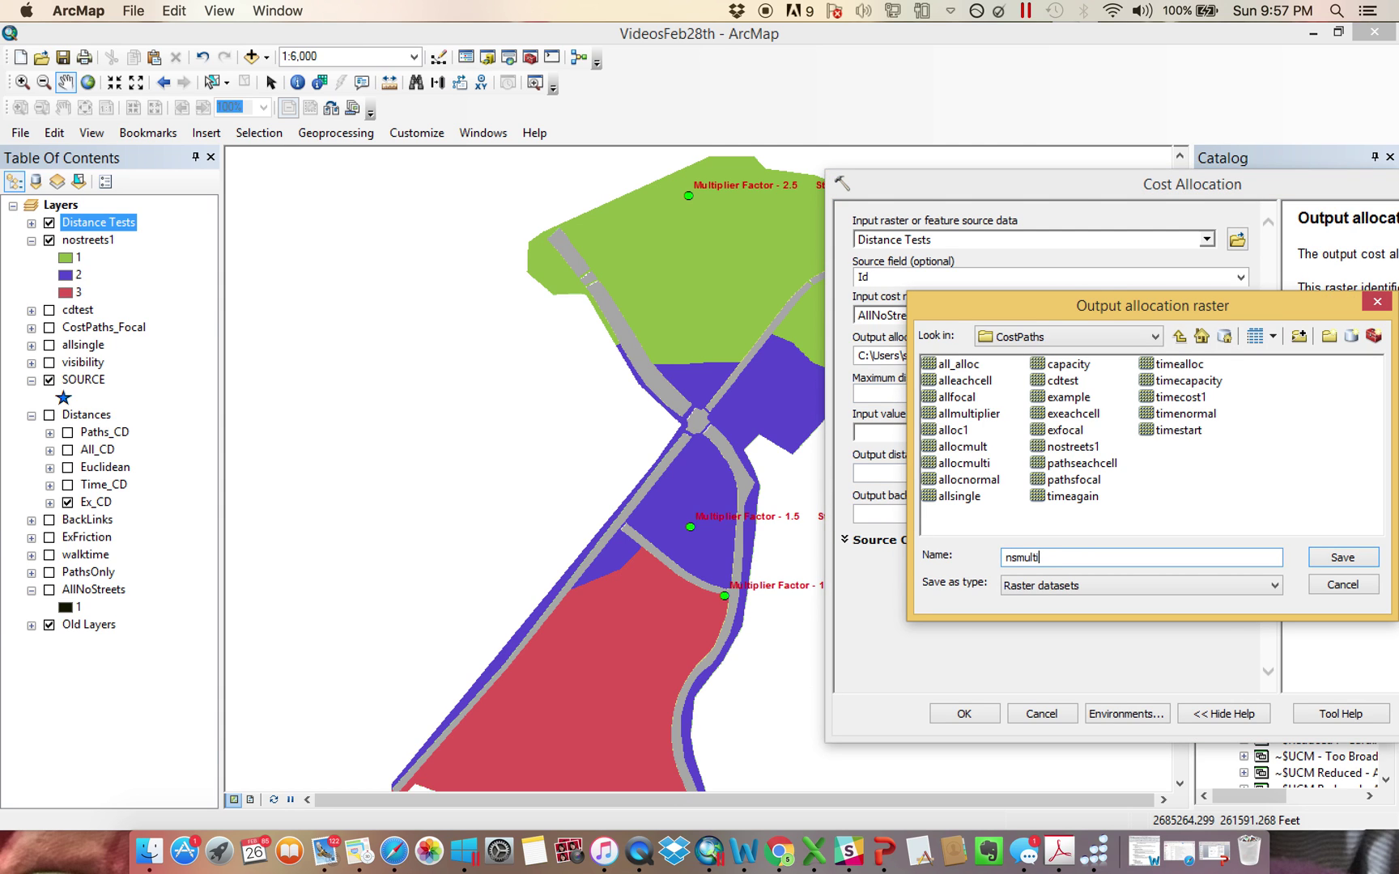
pyautogui.write('nsmultiplier')
pyautogui.press('Return')
# Take the cost multiplier from the Multipli_1 field and run the allocation.
pyautogui.click(889, 543)
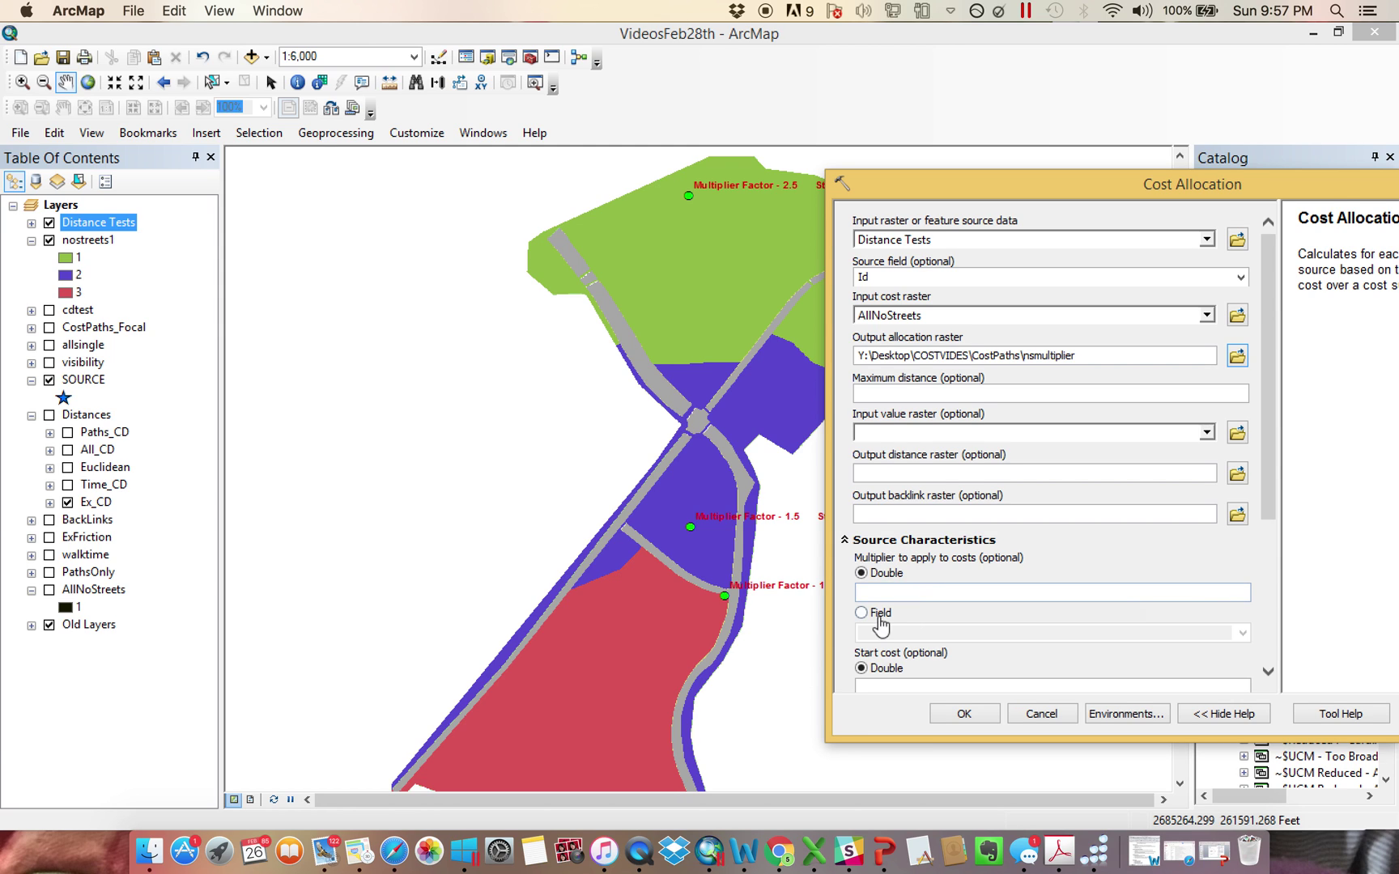
pyautogui.click(879, 615)
pyautogui.click(1240, 634)
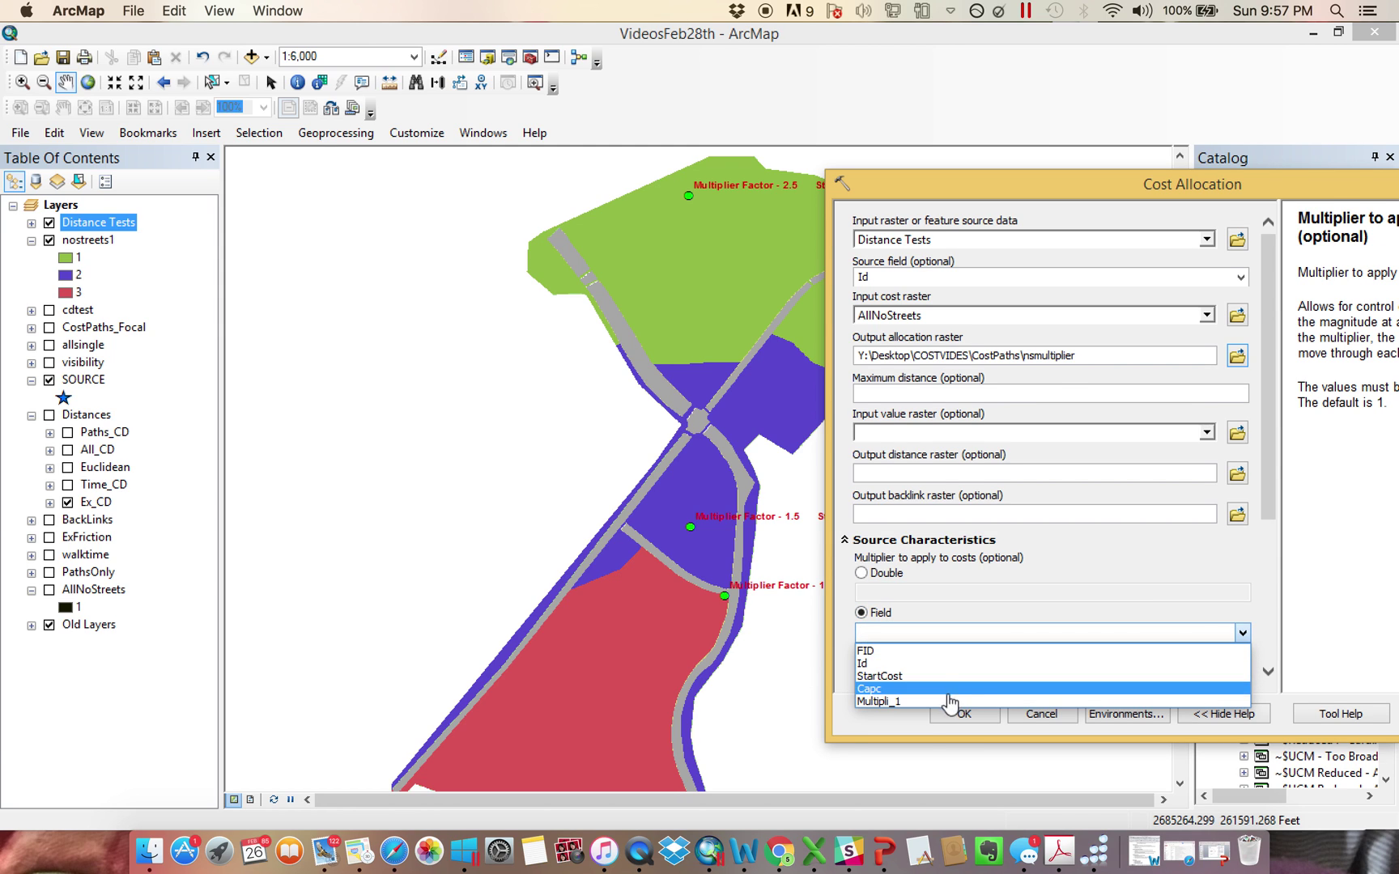
pyautogui.click(947, 709)
pyautogui.click(949, 712)
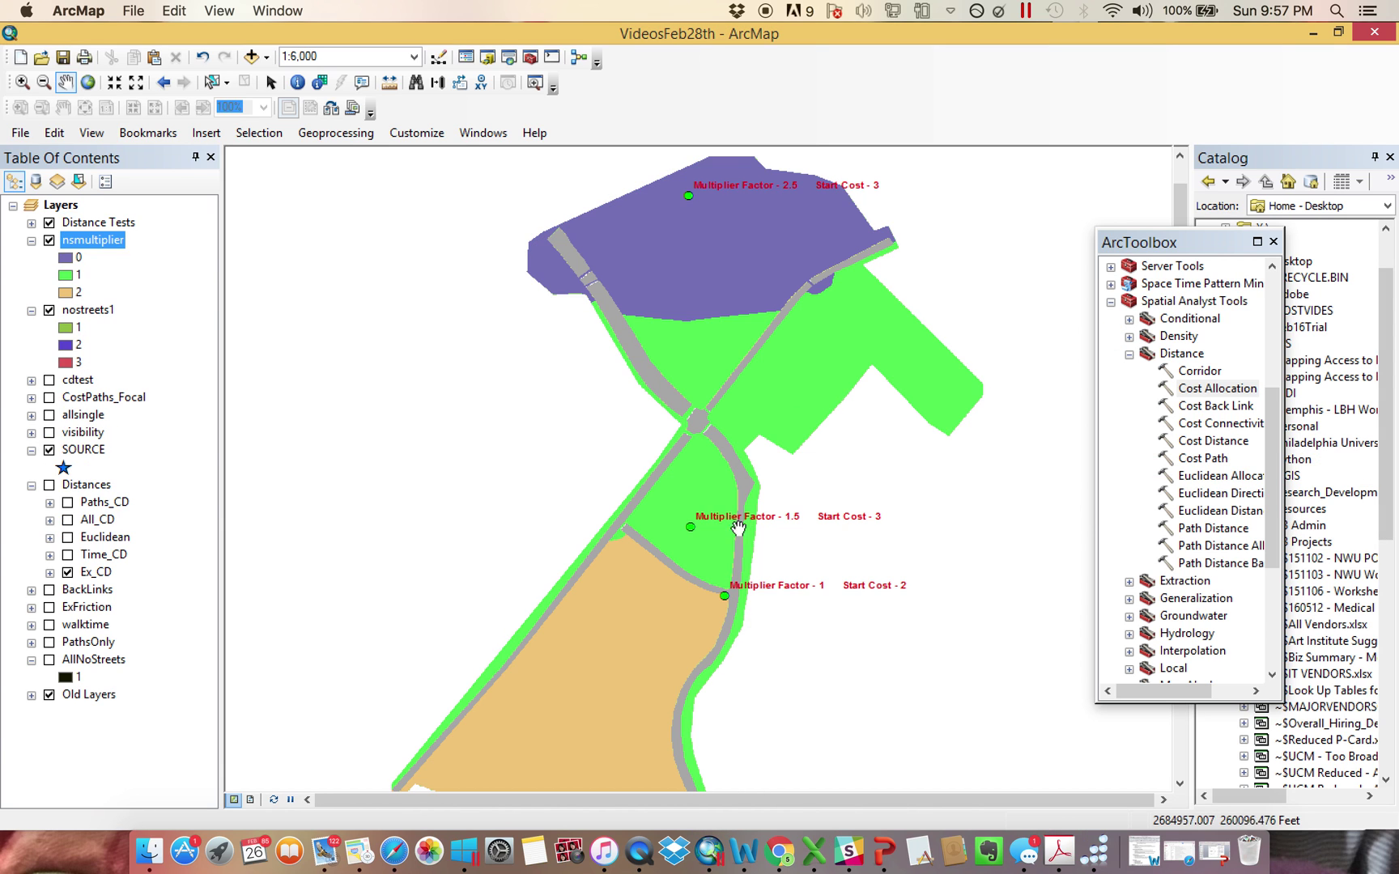
# Toggle the nsmultiplier layer off and on to compare it with the nostreets1 zones.
pyautogui.click(1384, 519)
pyautogui.click(49, 240)
pyautogui.click(48, 240)
pyautogui.click(48, 241)
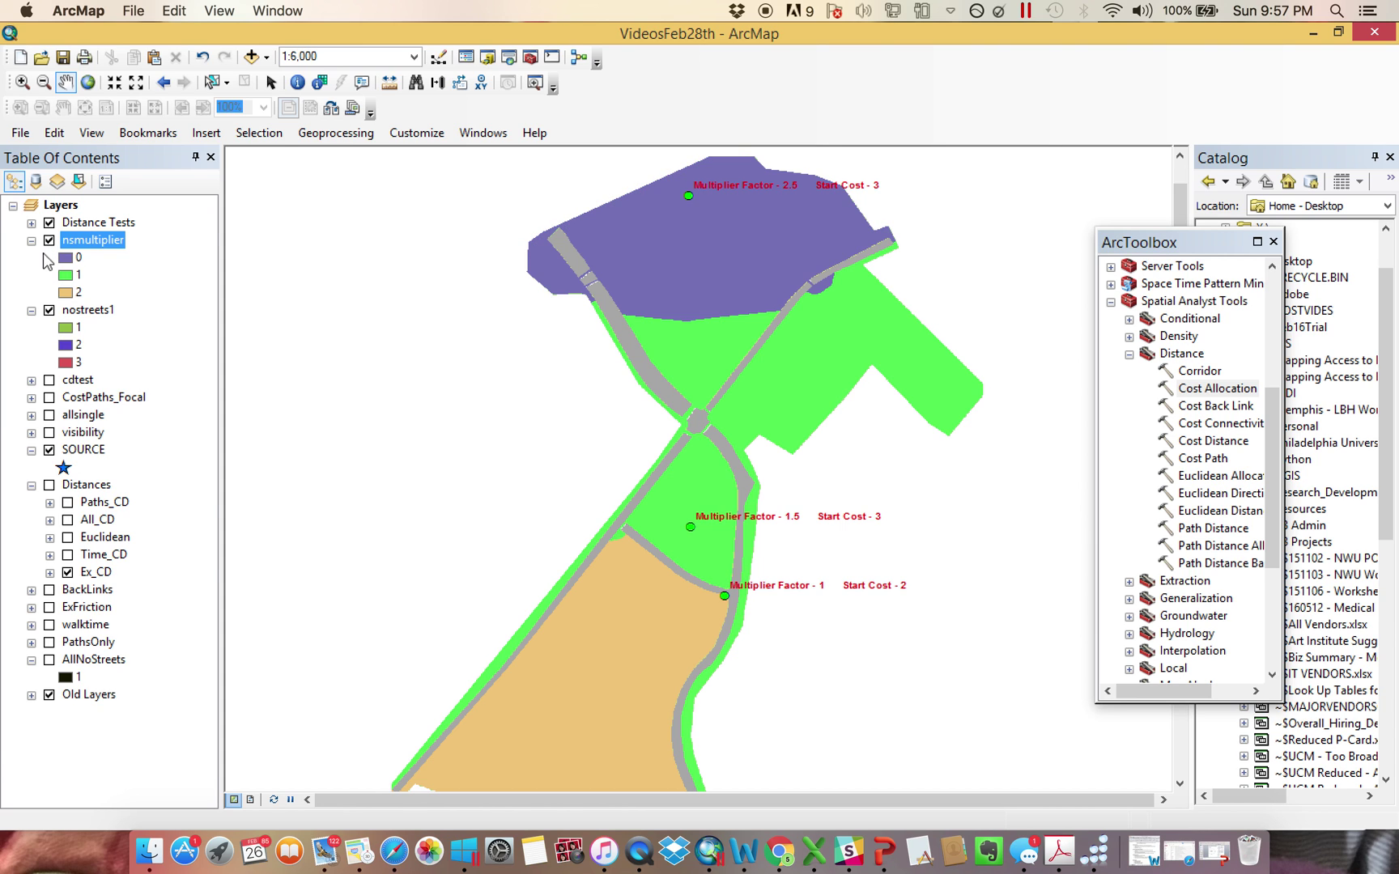
# Collapse the nostreets1 and nsmultiplier legends and hide both layers.
pyautogui.click(30, 310)
pyautogui.click(30, 240)
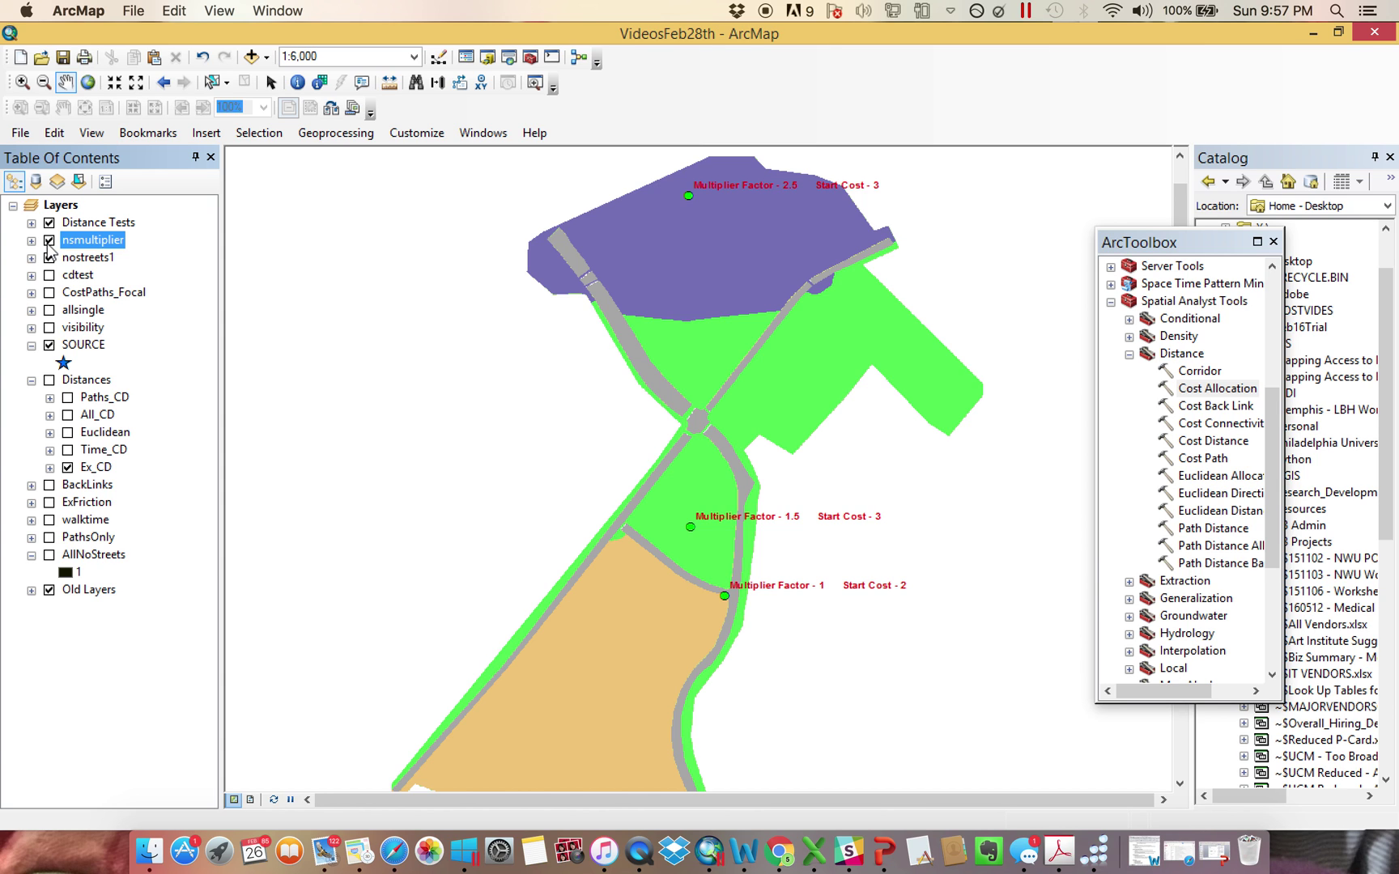
pyautogui.click(49, 242)
pyautogui.click(49, 257)
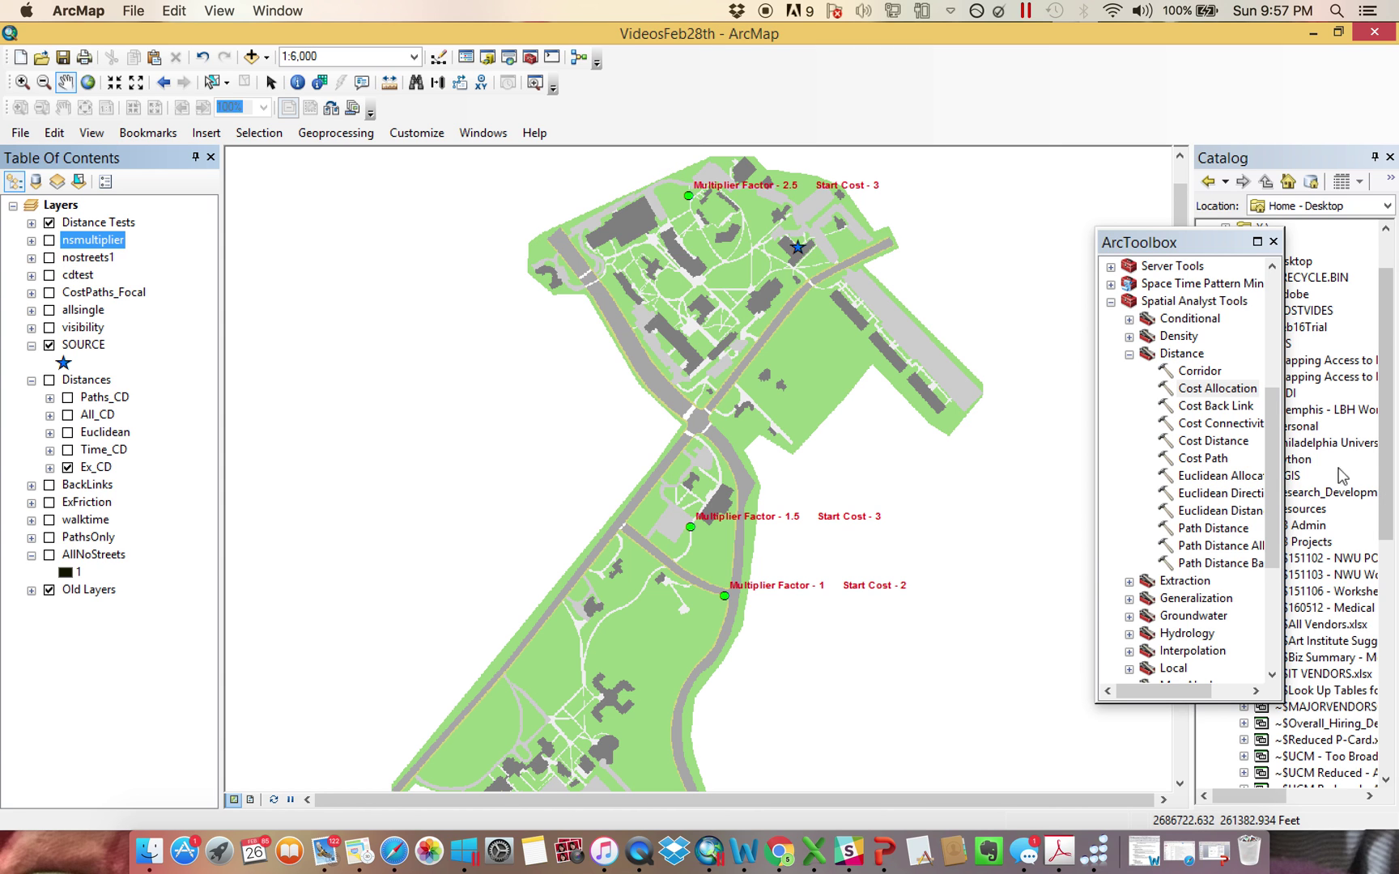
# Set up Cost Allocation with Distance Tests sources, walktime cost raster and output named minutes.
pyautogui.doubleClick(1221, 390)
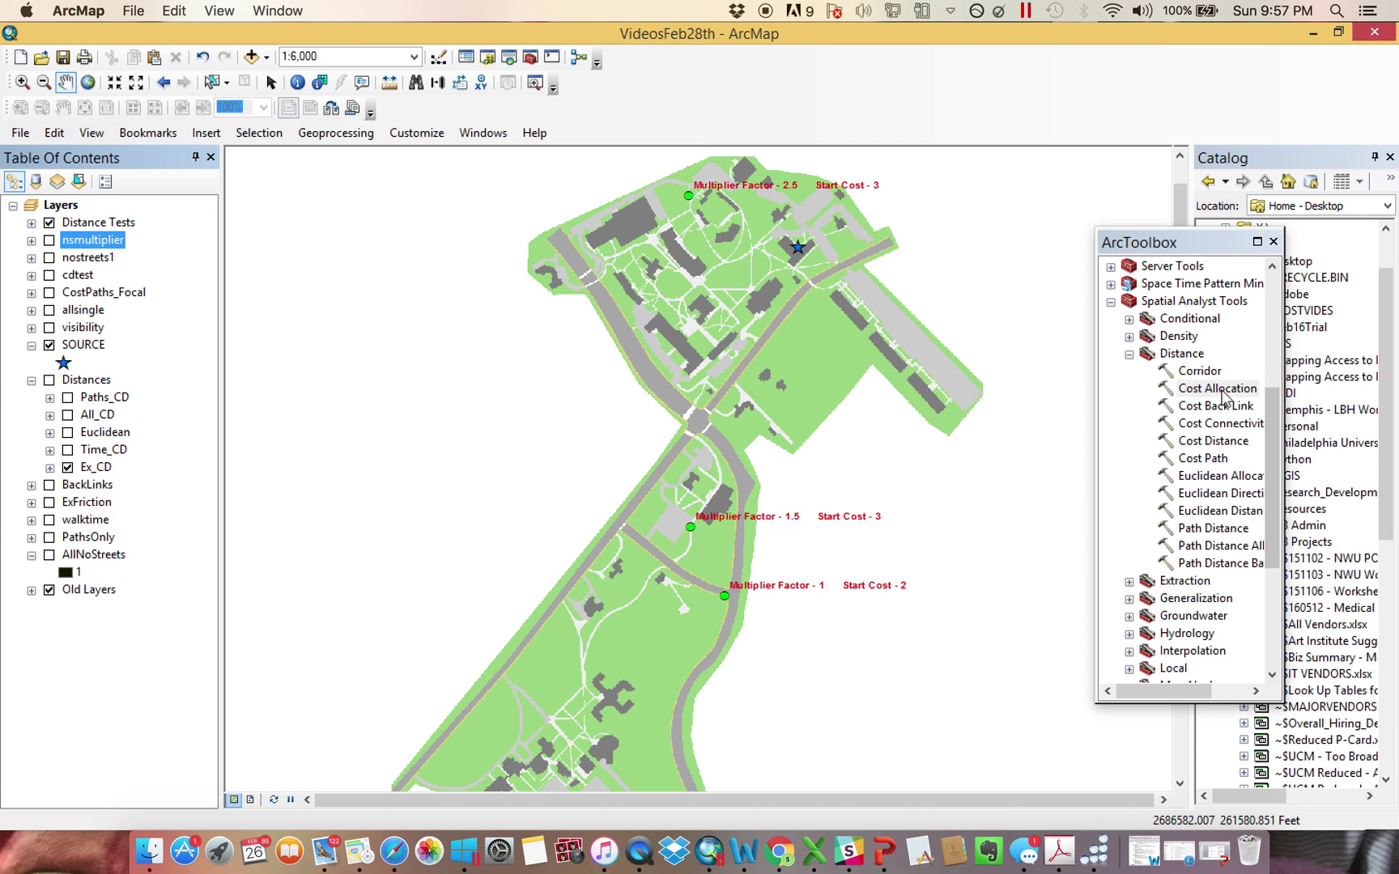
pyautogui.moveTo(899, 163); pyautogui.dragTo(696, 162)
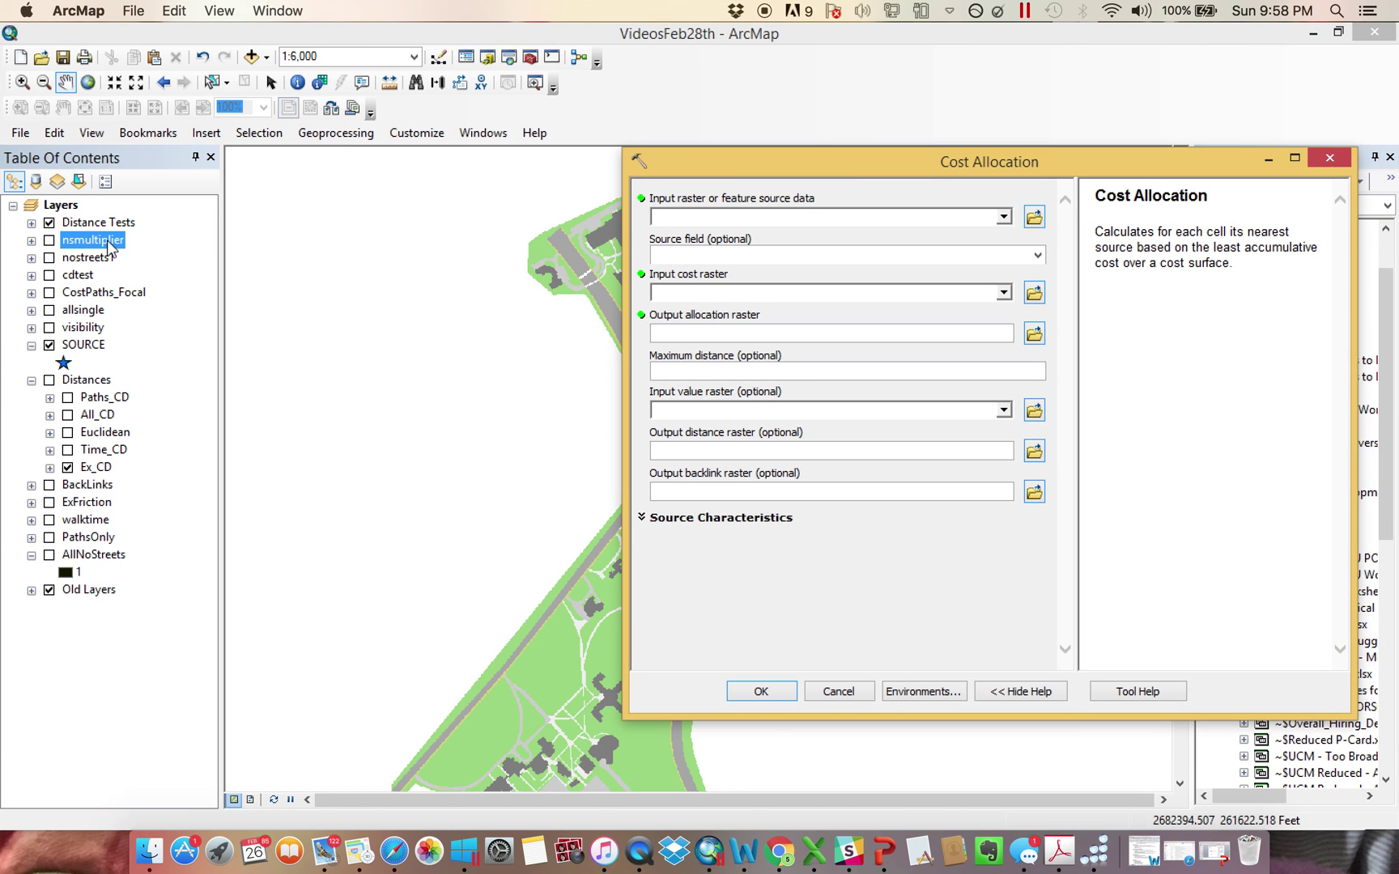
pyautogui.moveTo(105, 229); pyautogui.dragTo(725, 219)
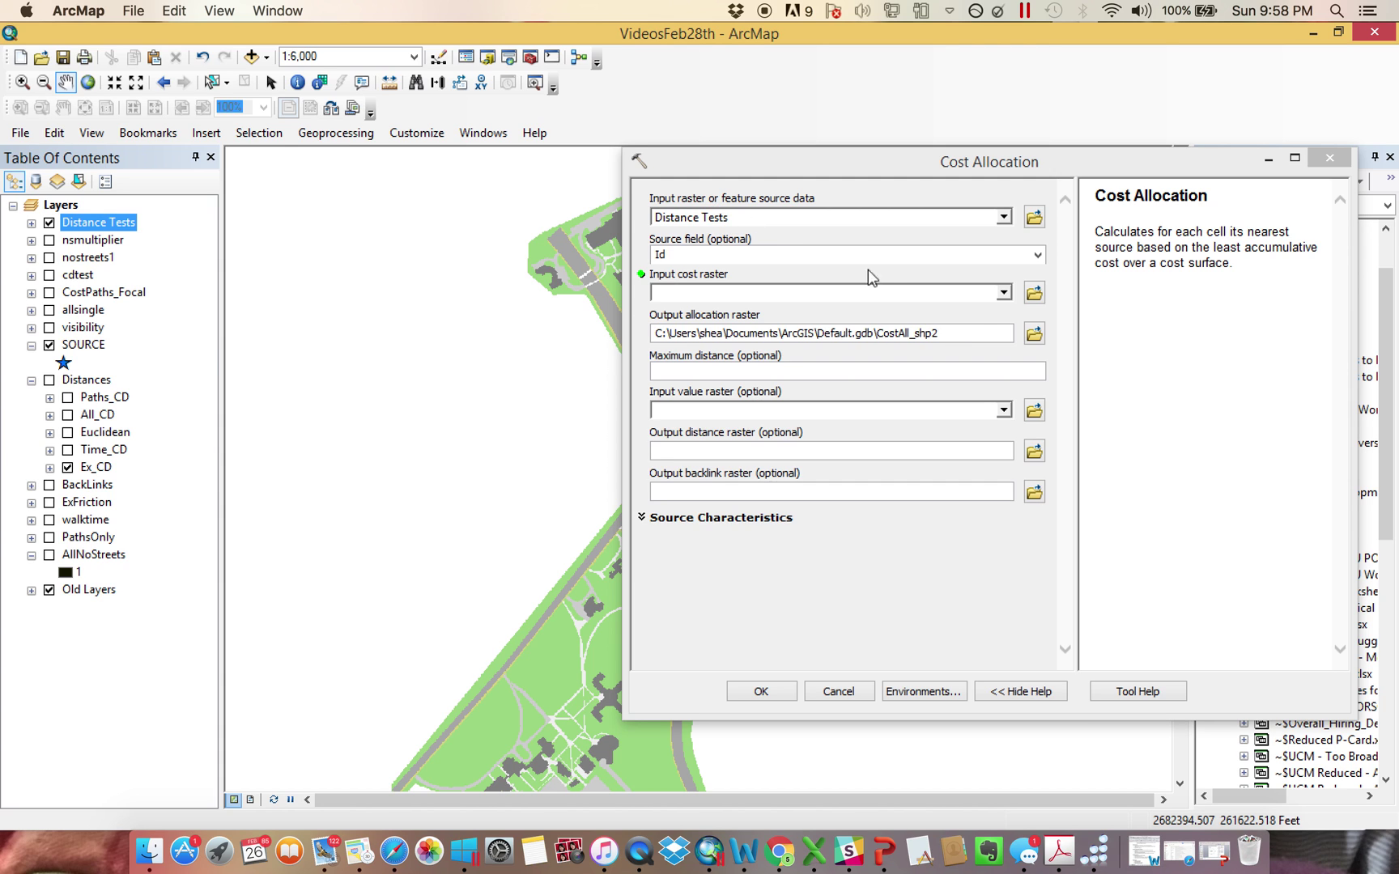
pyautogui.click(1004, 293)
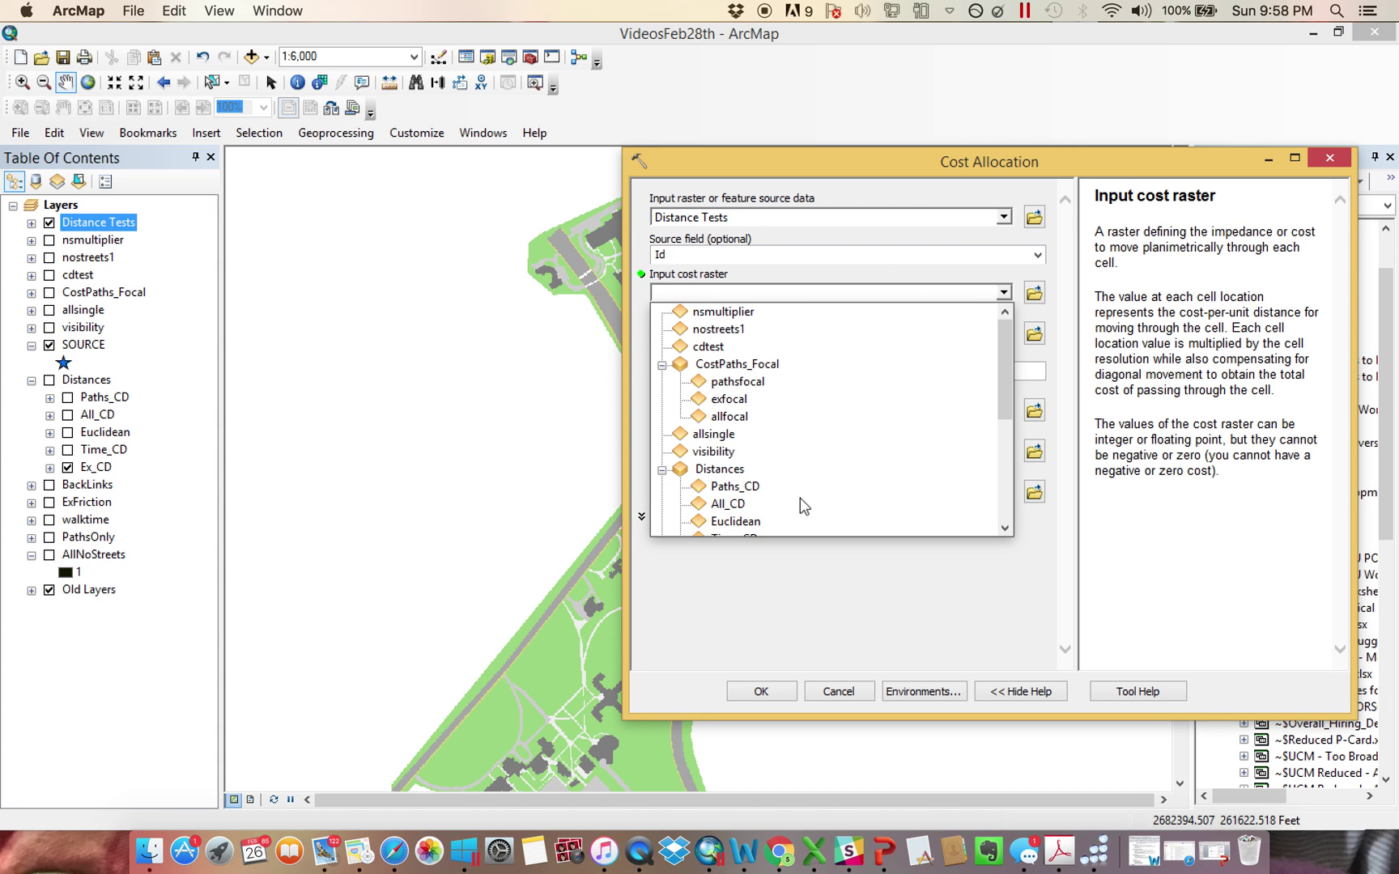
pyautogui.scroll(-5, 799, 500)
pyautogui.click(711, 452)
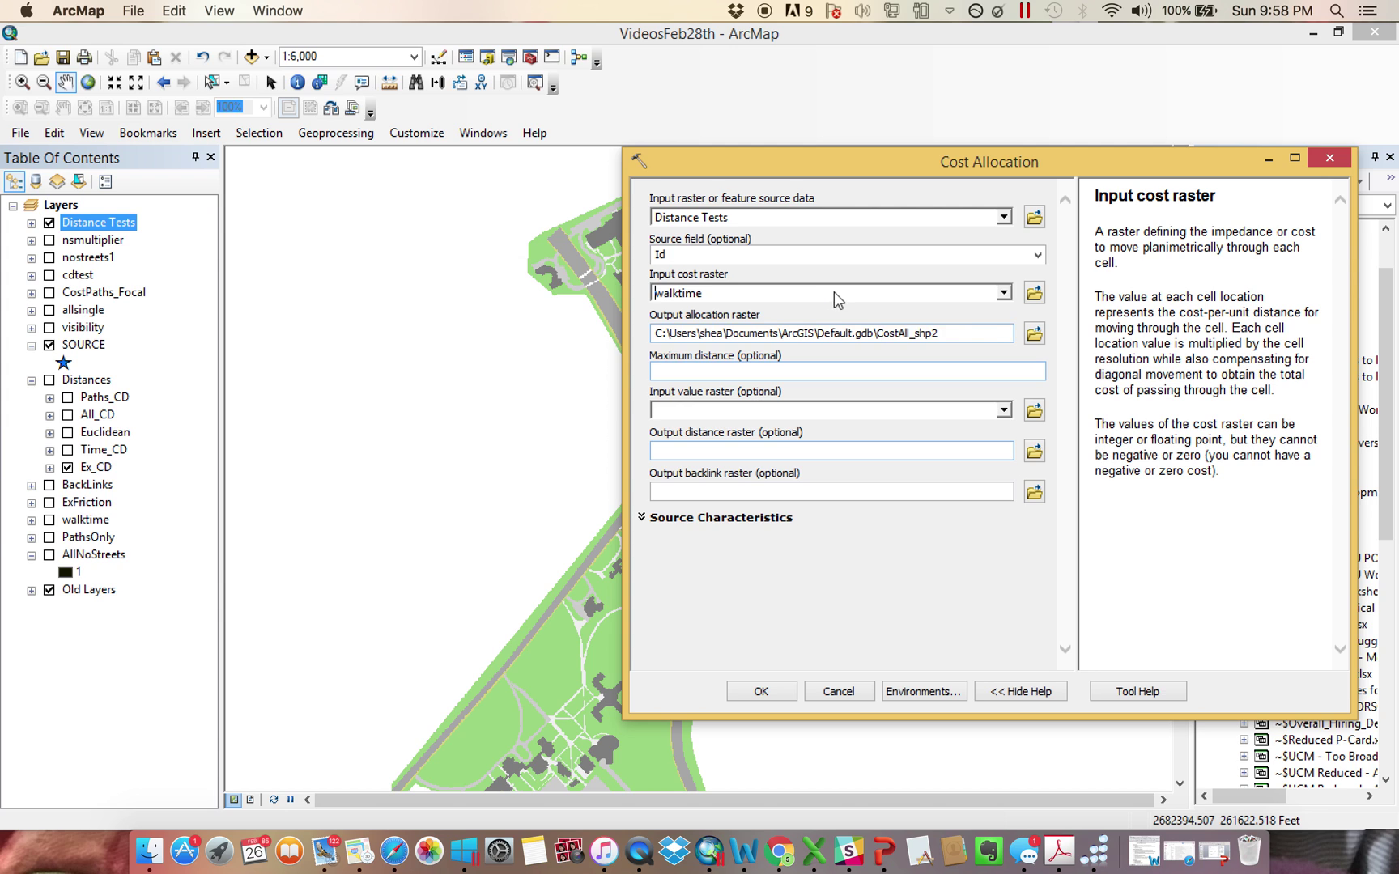
pyautogui.click(1034, 333)
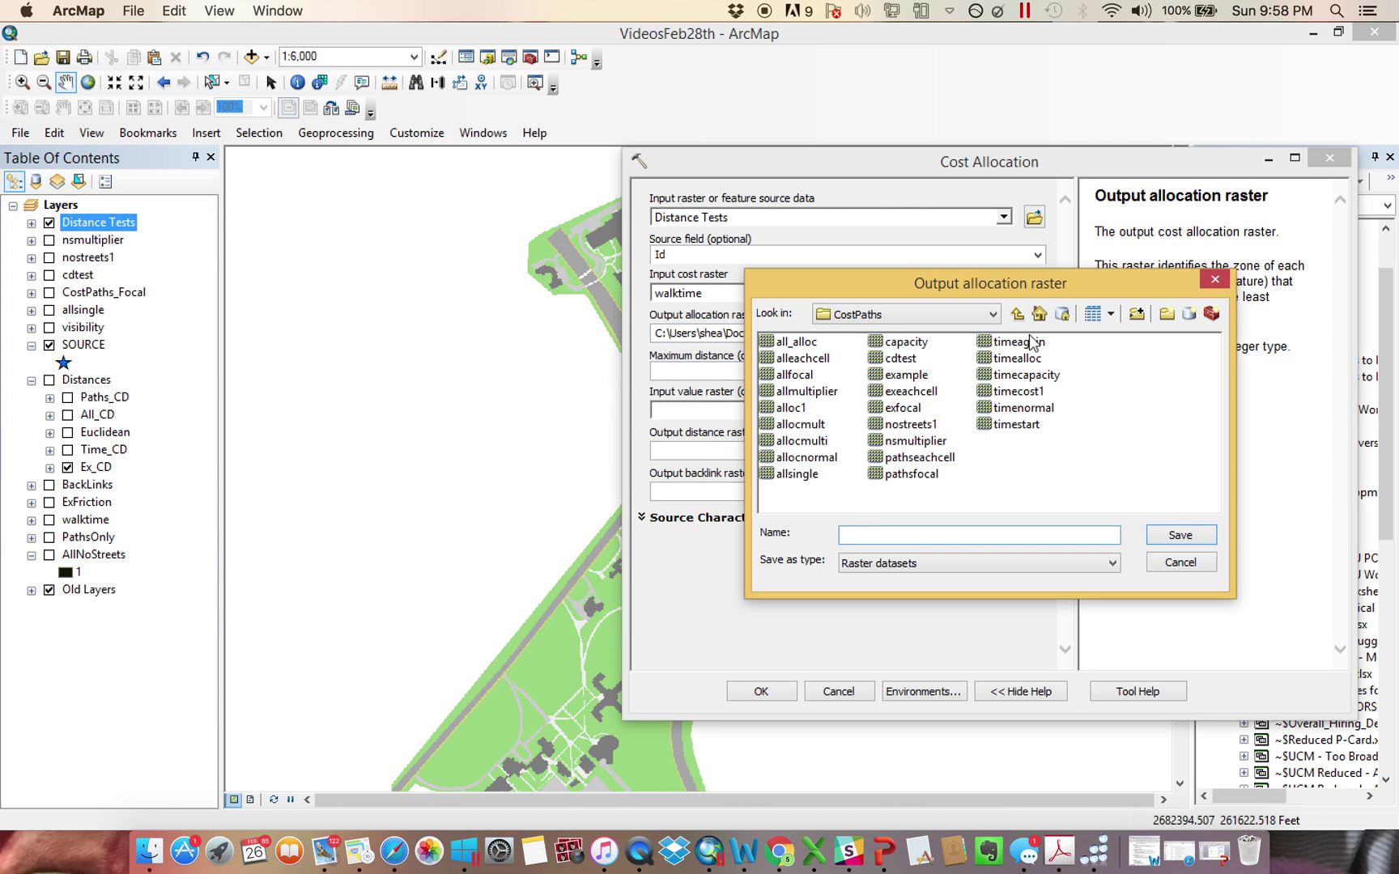
pyautogui.write('minutes')
pyautogui.press('Return')
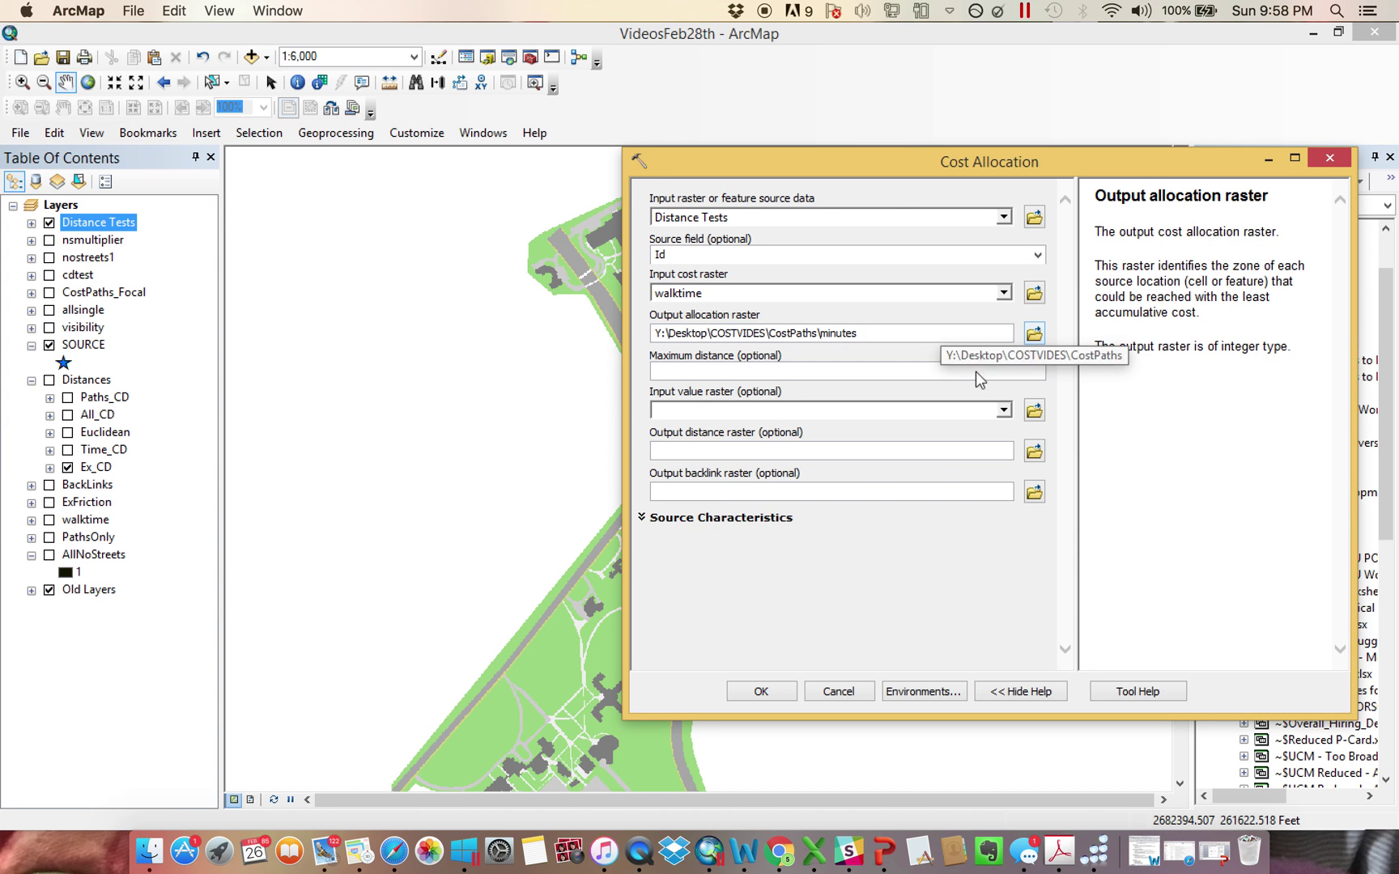
# Run the walktime allocation to produce the minutes zones, disabling f.lux for an hour meanwhile.
pyautogui.click(751, 694)
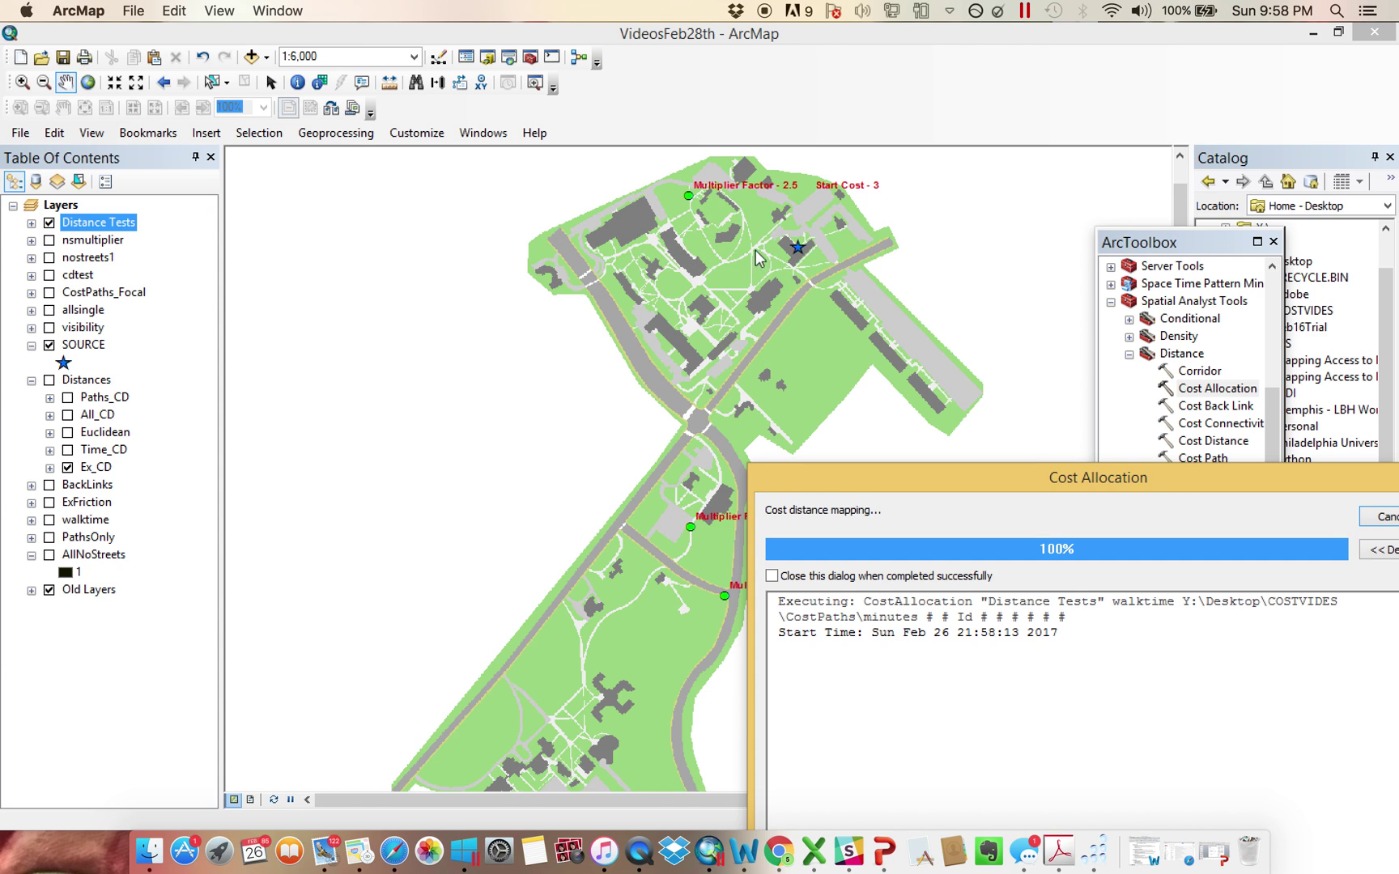
pyautogui.click(975, 10)
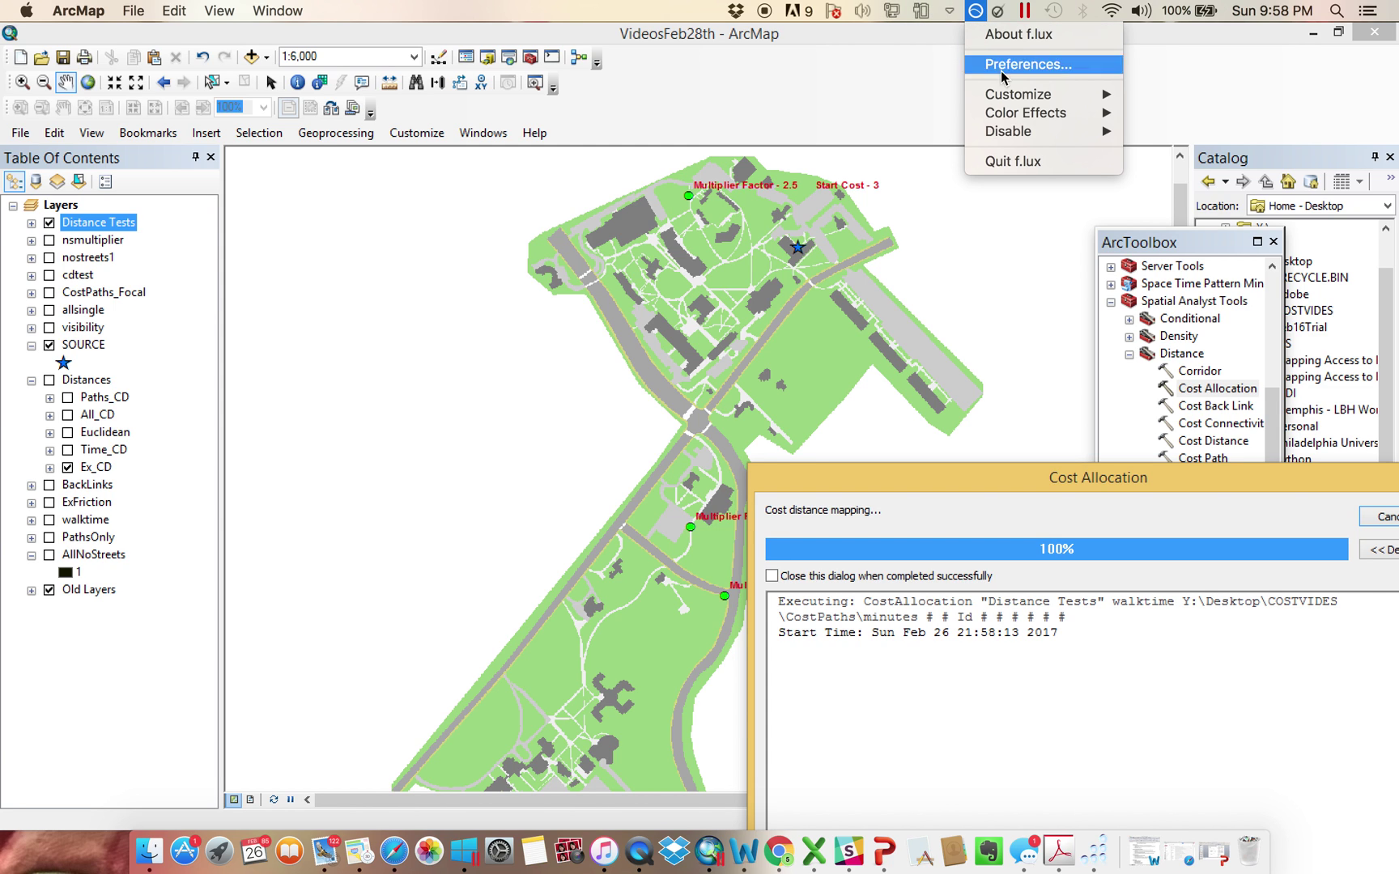
pyautogui.moveTo(1002, 140)
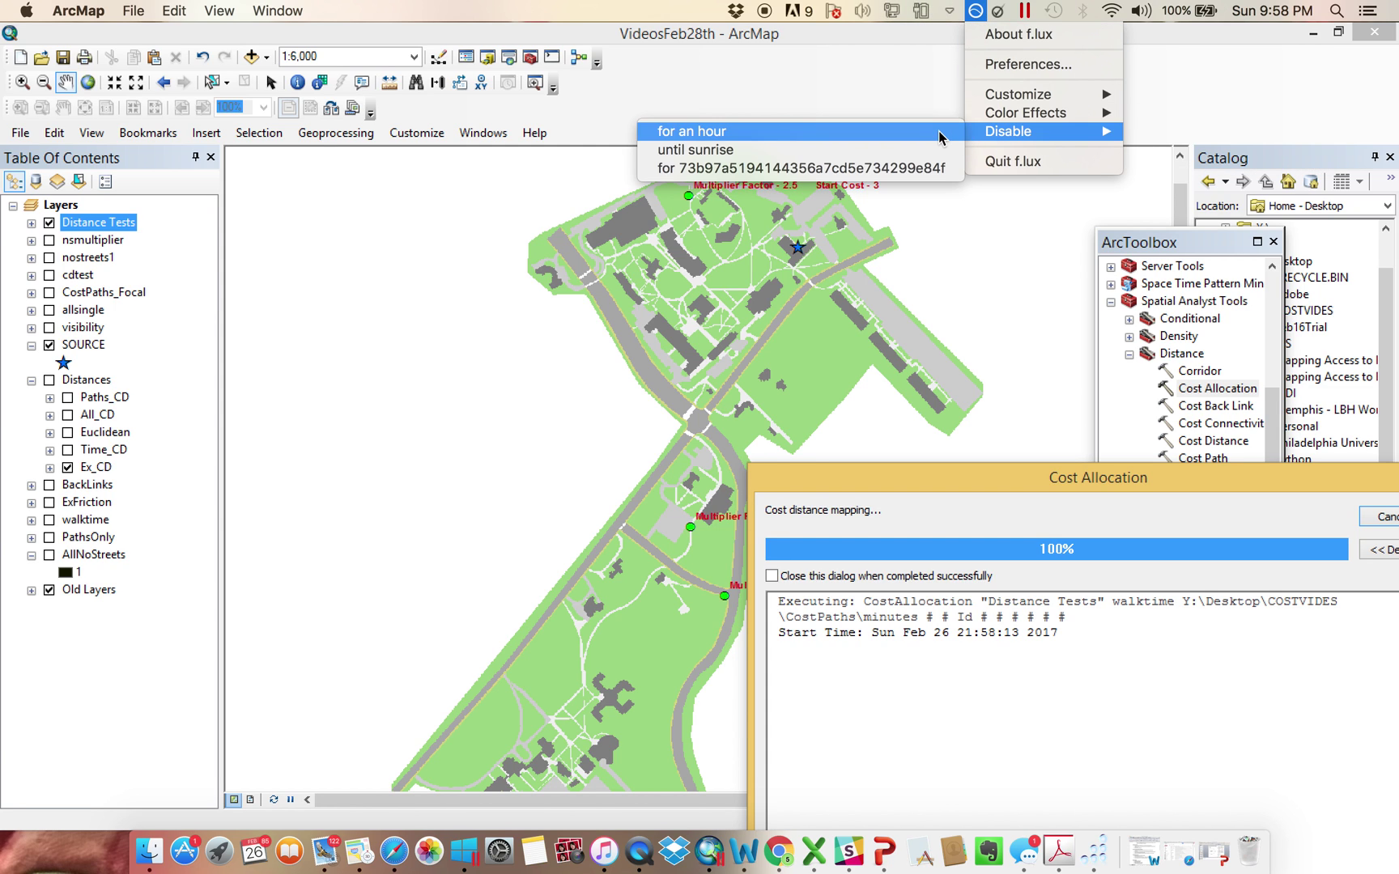
pyautogui.click(809, 132)
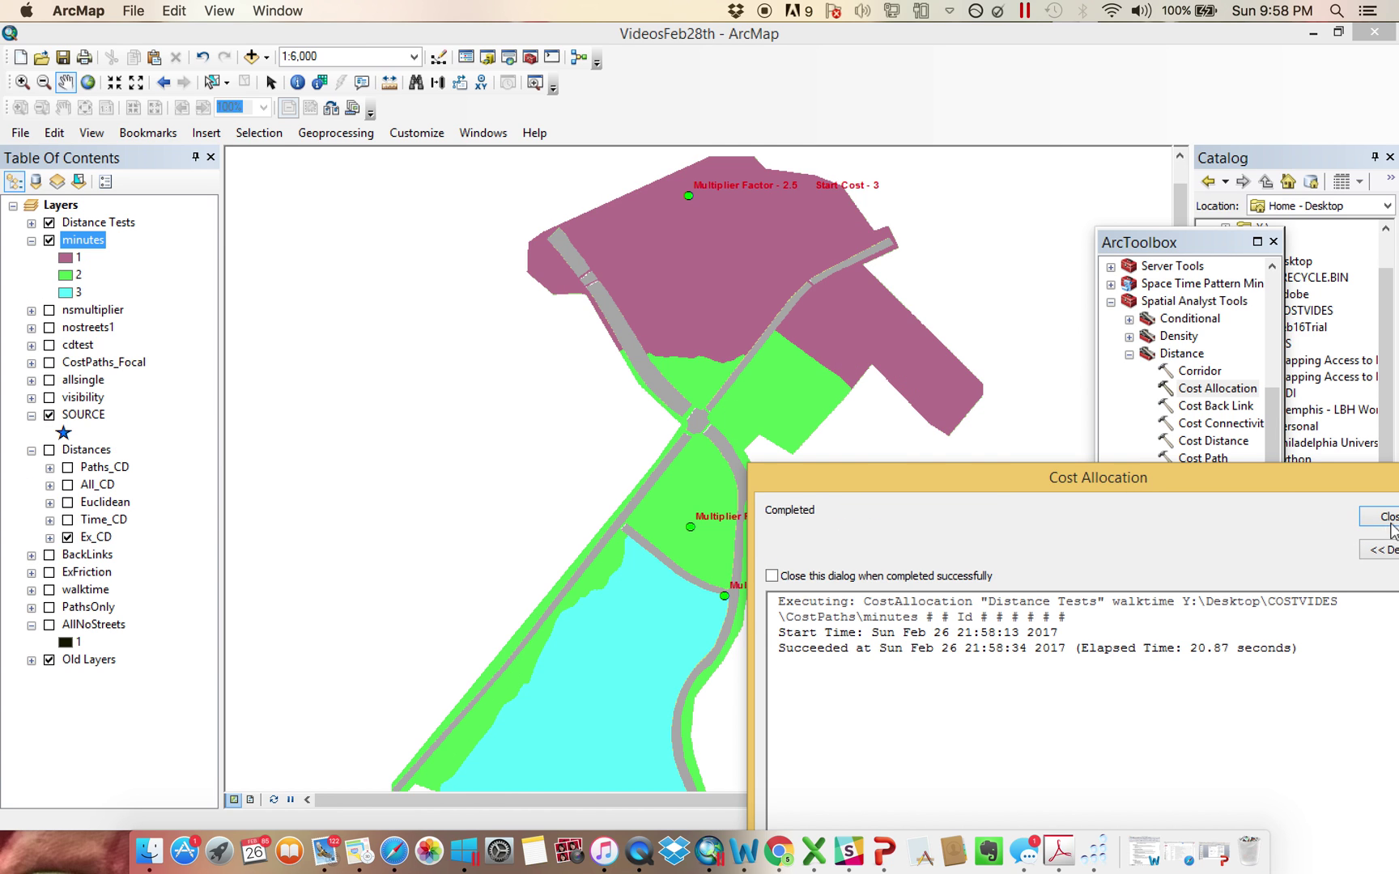
# Pan around the campus and toggle the minutes layer off and on to compare zones with paths.
pyautogui.click(1391, 530)
pyautogui.moveTo(631, 571); pyautogui.dragTo(646, 522)
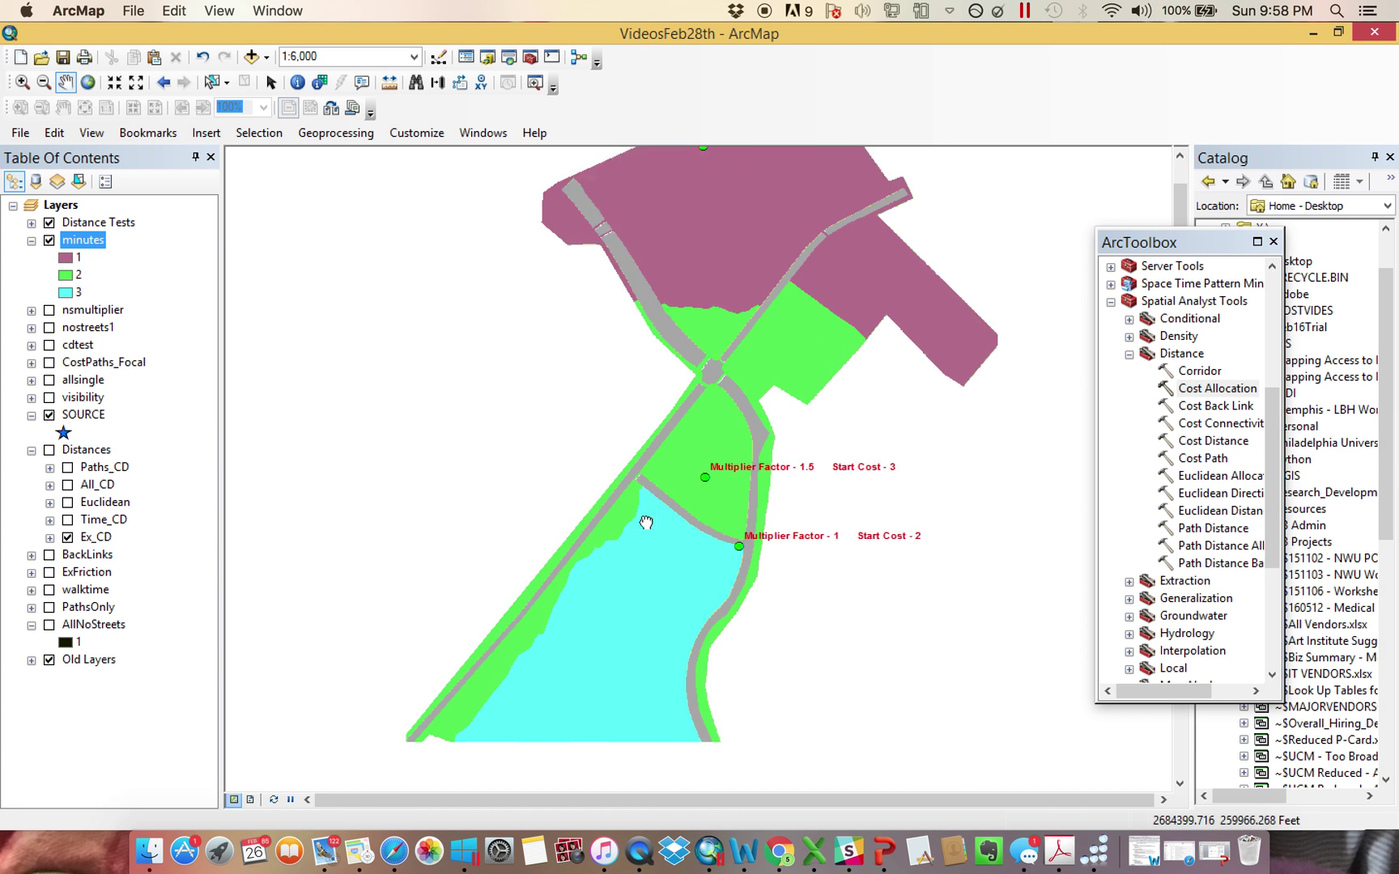
pyautogui.scroll(4, 646, 522)
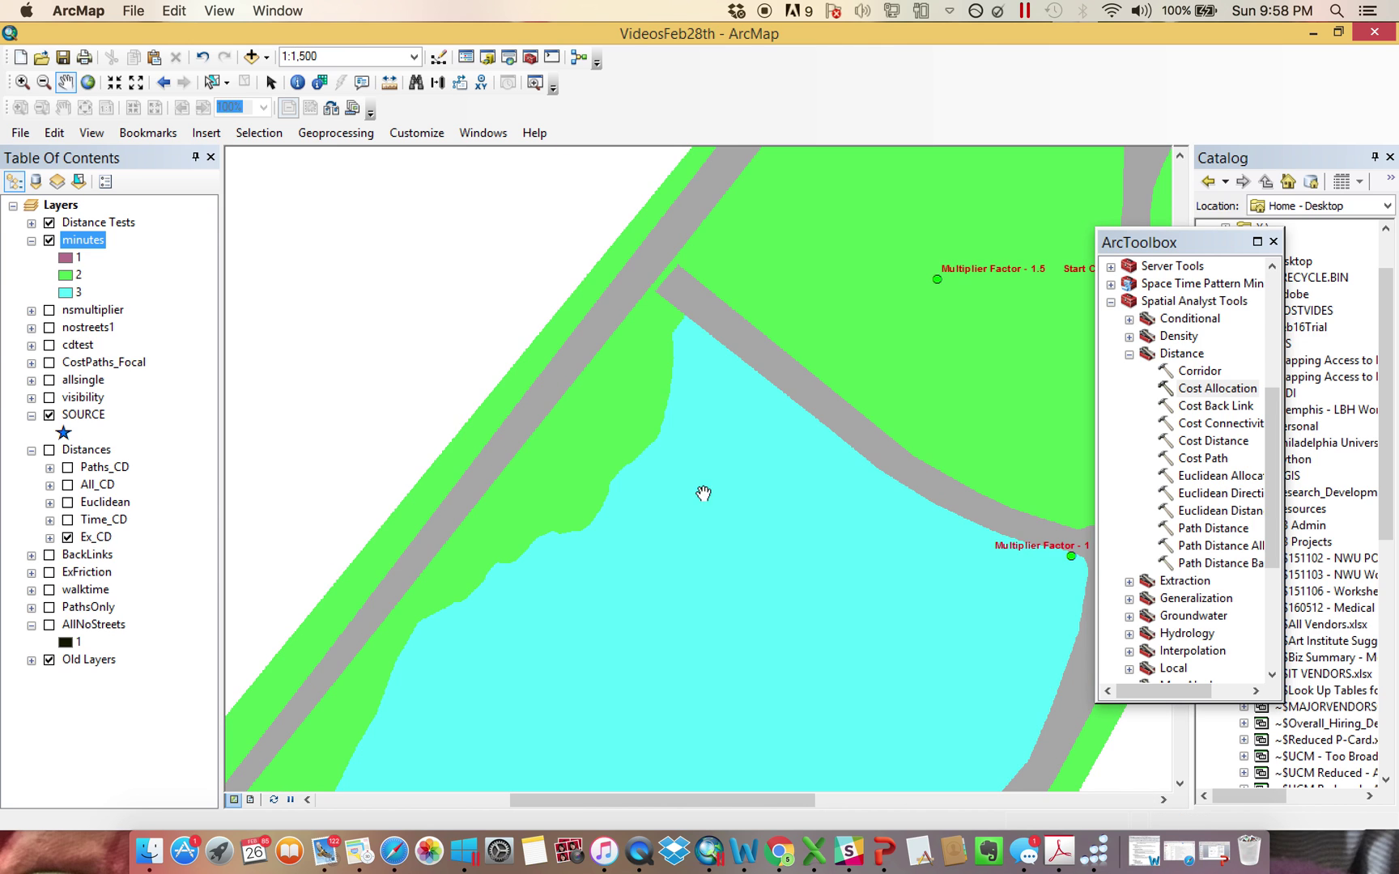
pyautogui.scroll(-1, 704, 493)
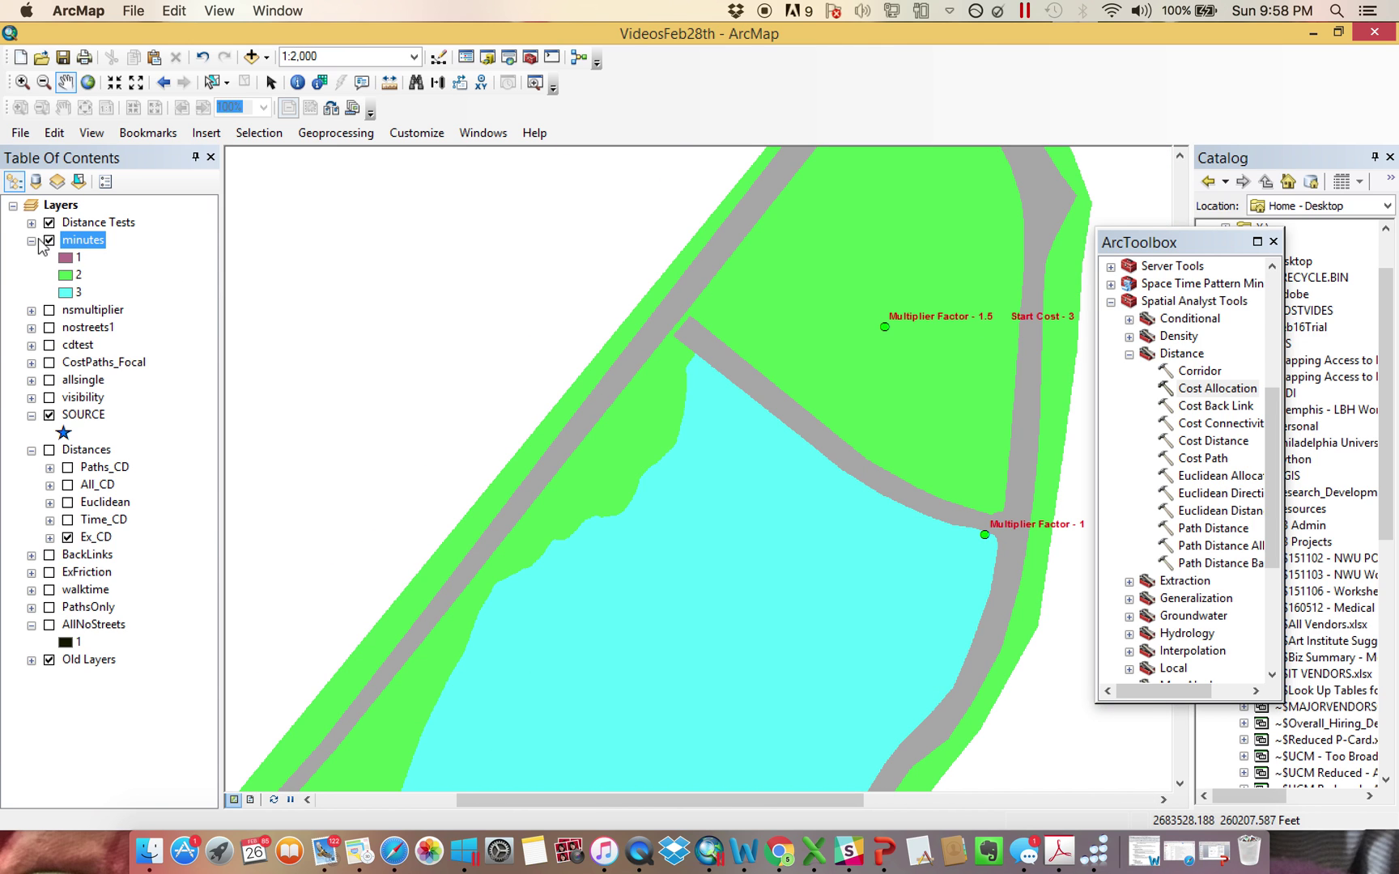
pyautogui.click(48, 241)
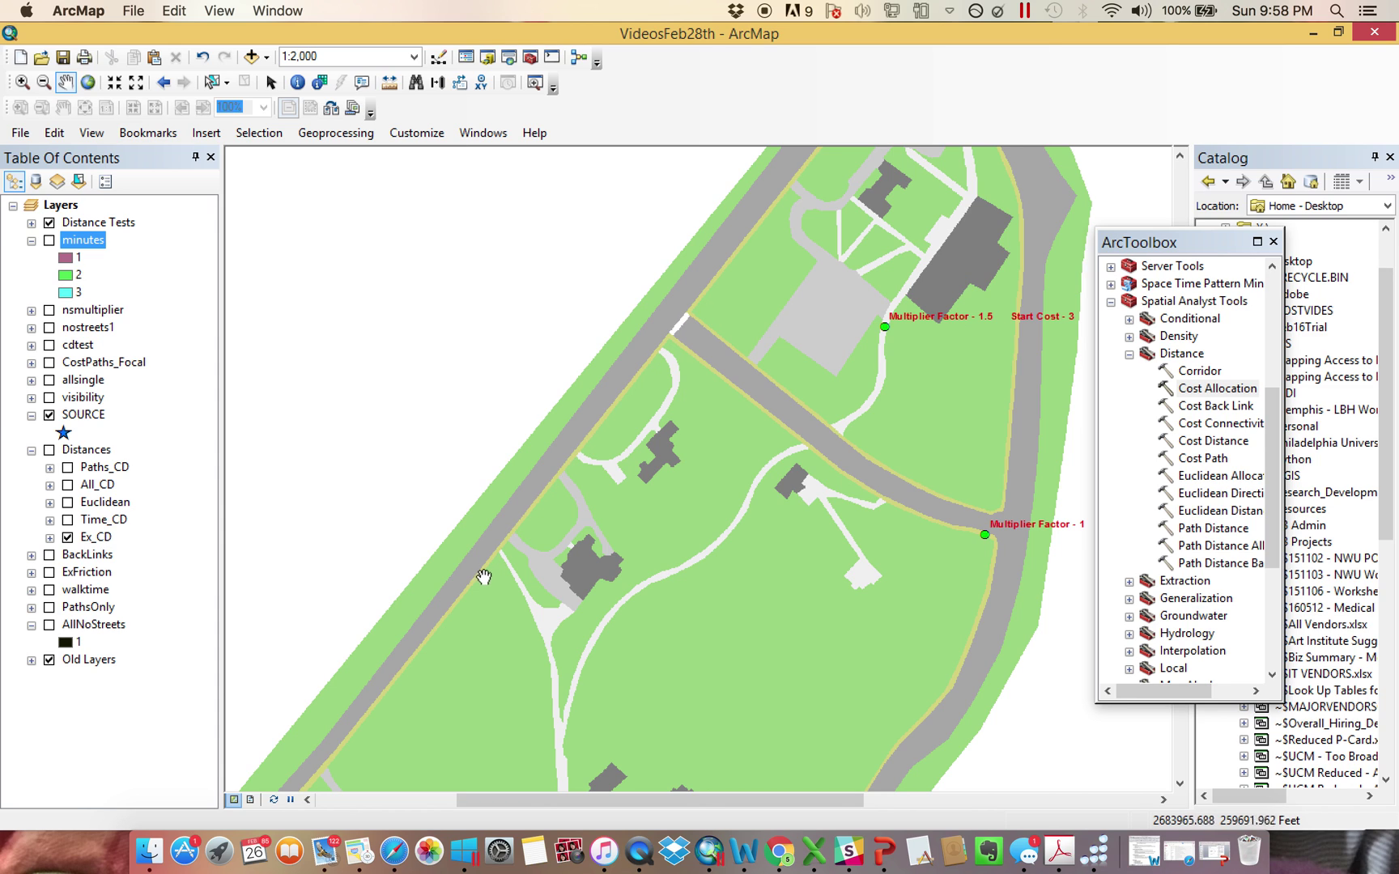
pyautogui.moveTo(588, 638); pyautogui.dragTo(574, 591)
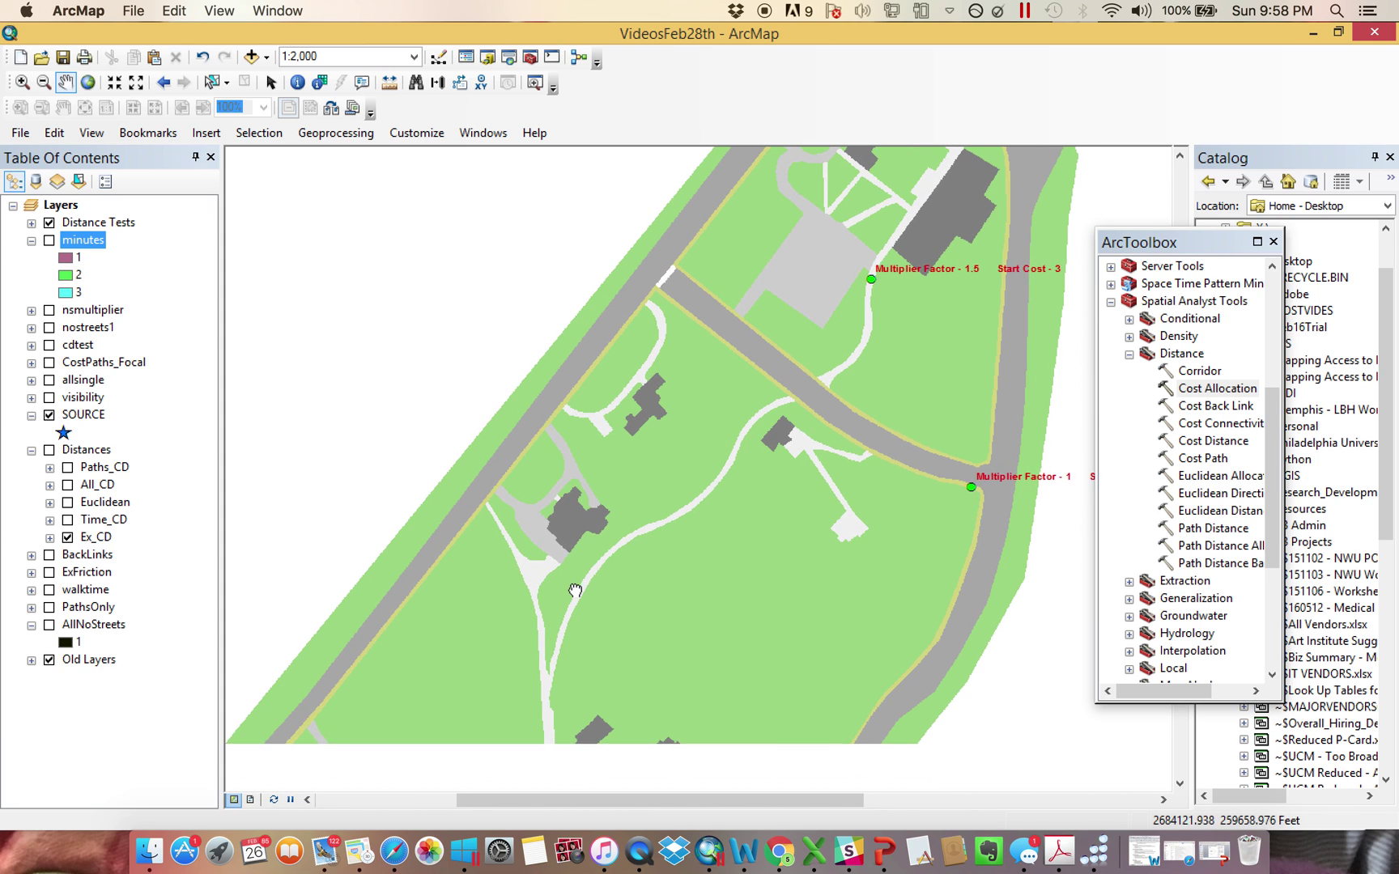
pyautogui.click(50, 241)
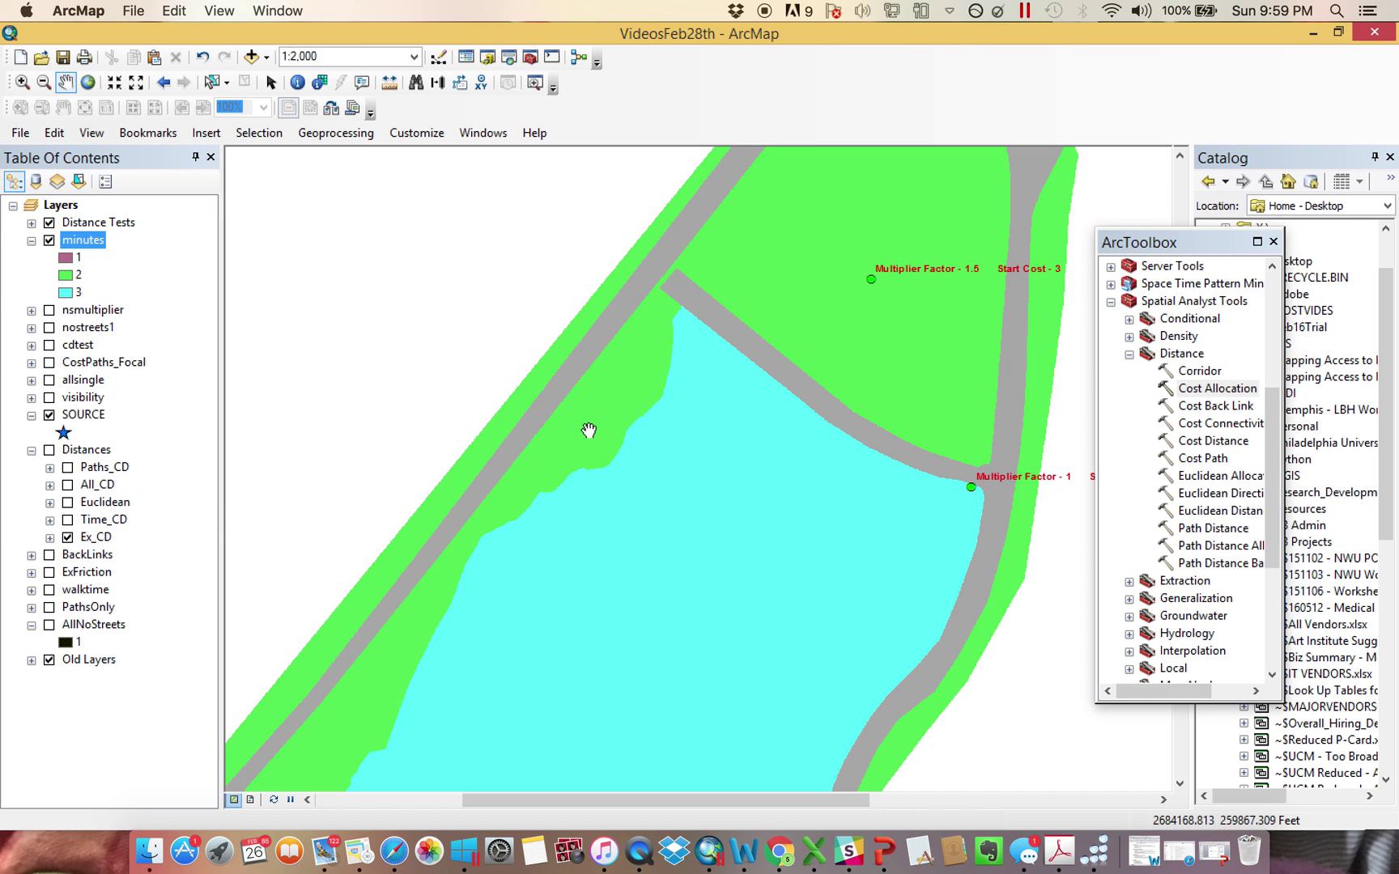
pyautogui.scroll(3, 675, 448)
pyautogui.moveTo(854, 352); pyautogui.dragTo(778, 487)
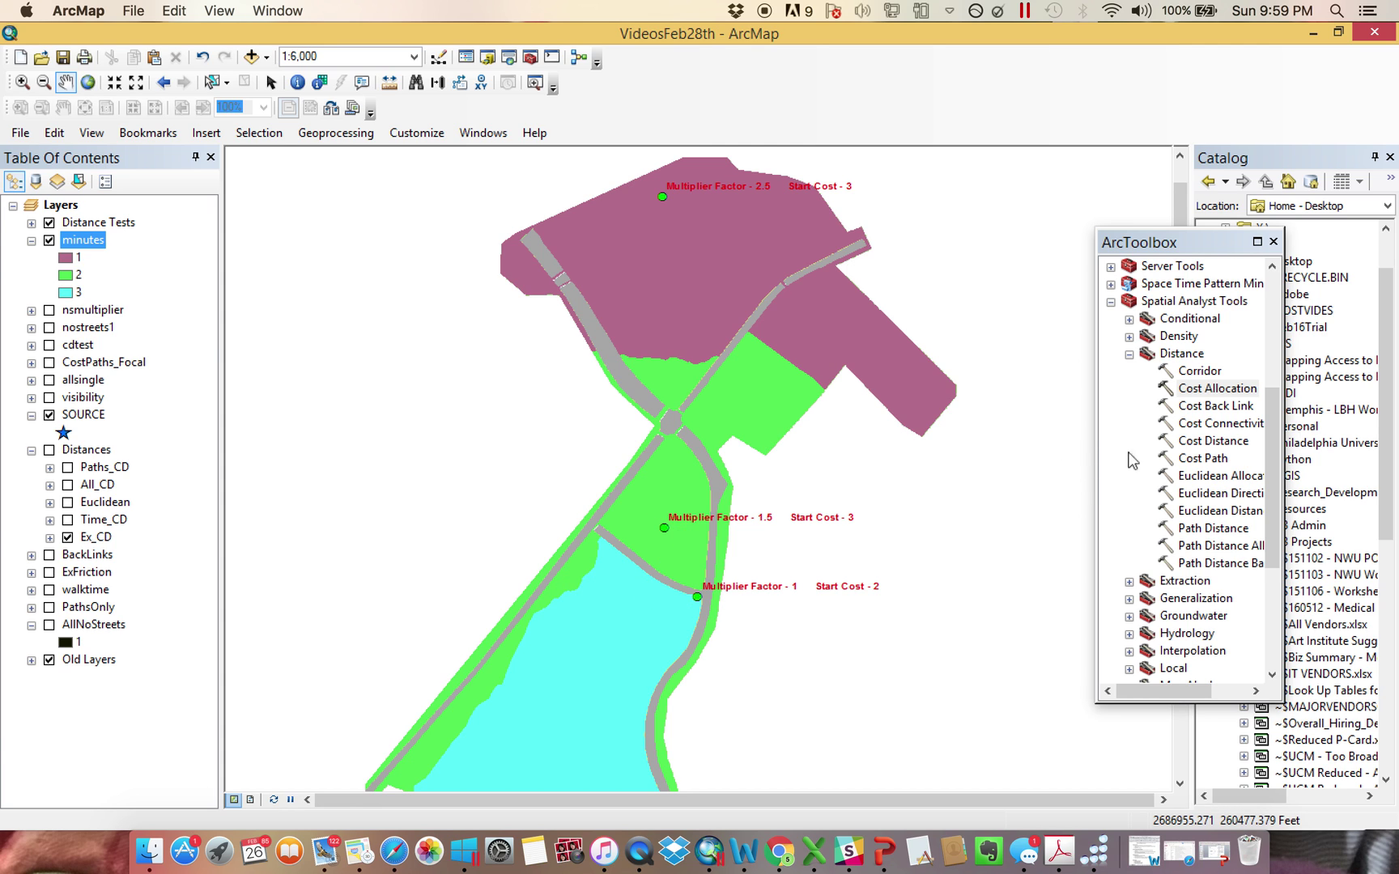
# Set up Cost Allocation with Distance Tests sources, walktime cost raster and output minutes2.
pyautogui.doubleClick(1195, 393)
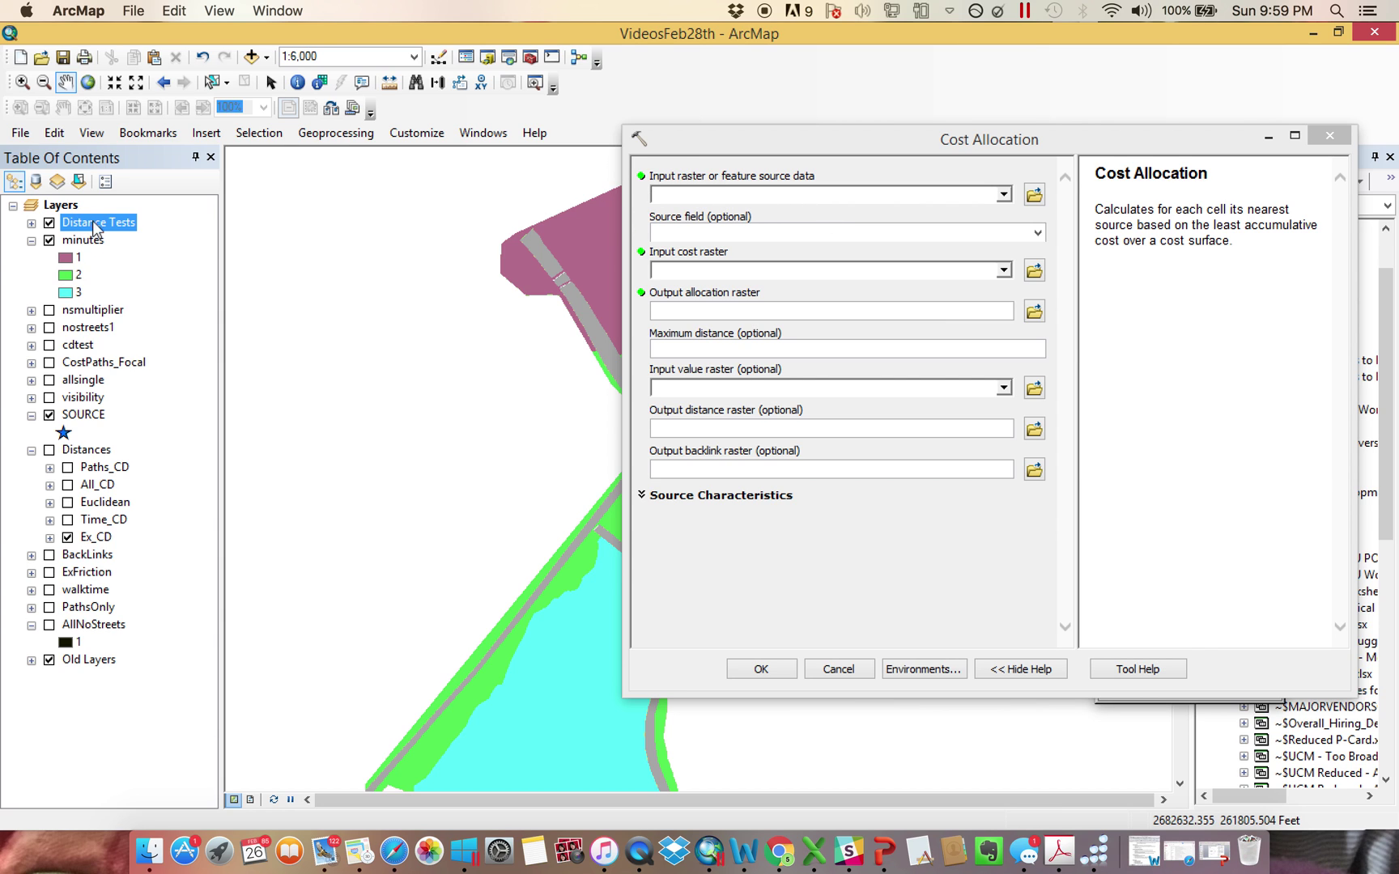
pyautogui.moveTo(683, 182); pyautogui.dragTo(680, 194)
pyautogui.click(1003, 269)
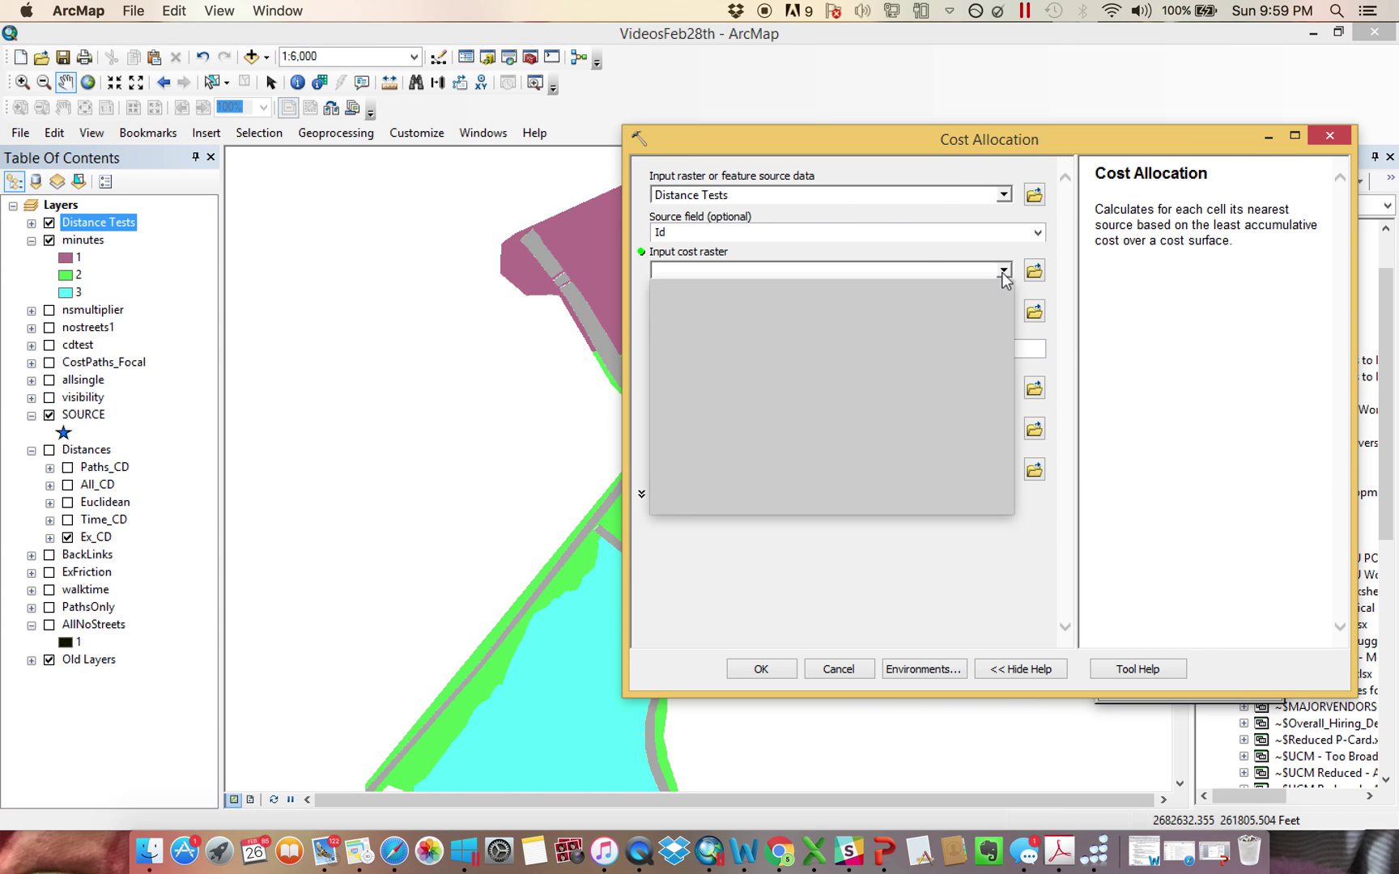
pyautogui.click(781, 429)
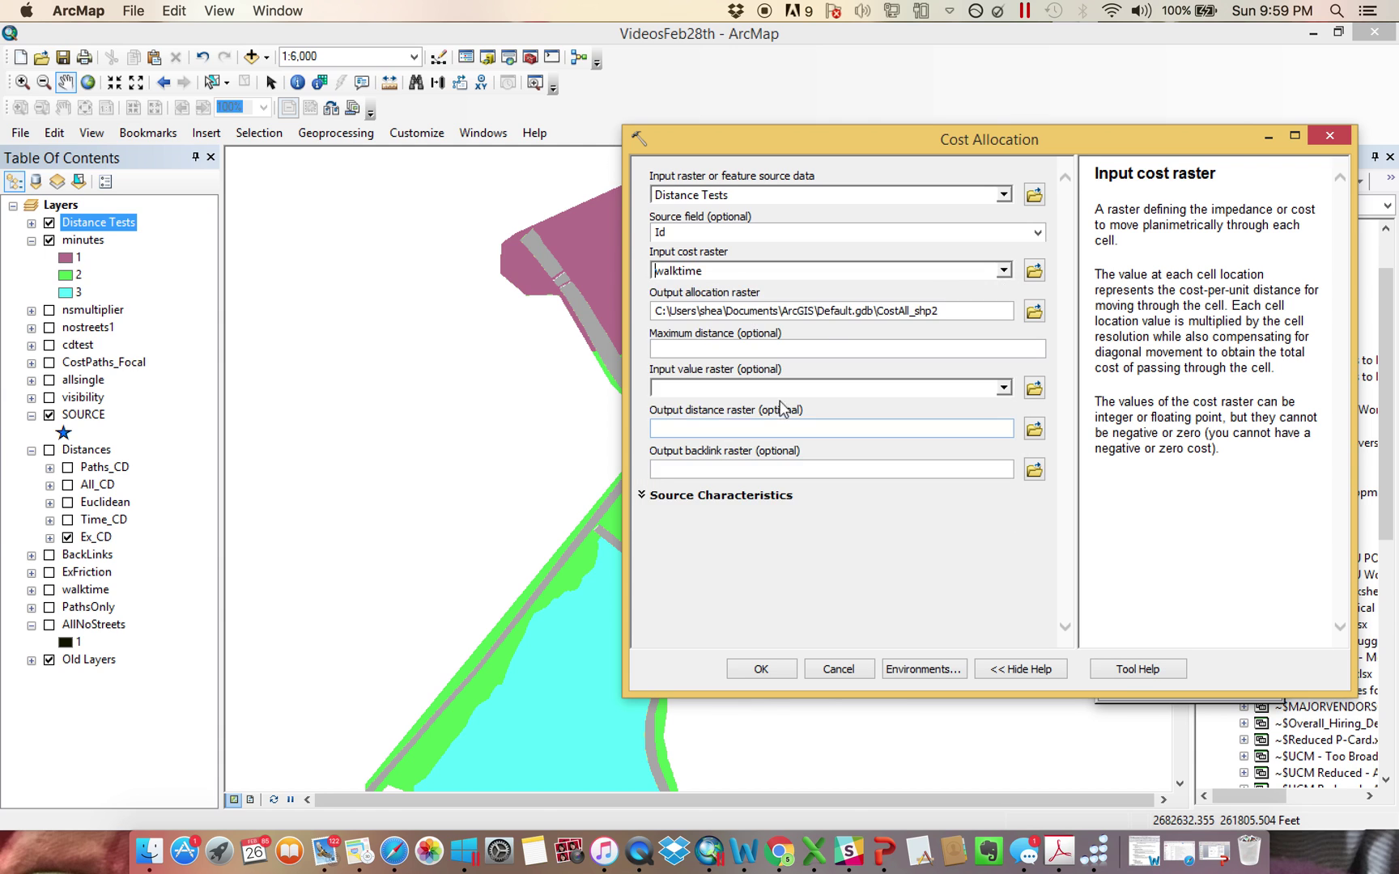
pyautogui.click(1034, 311)
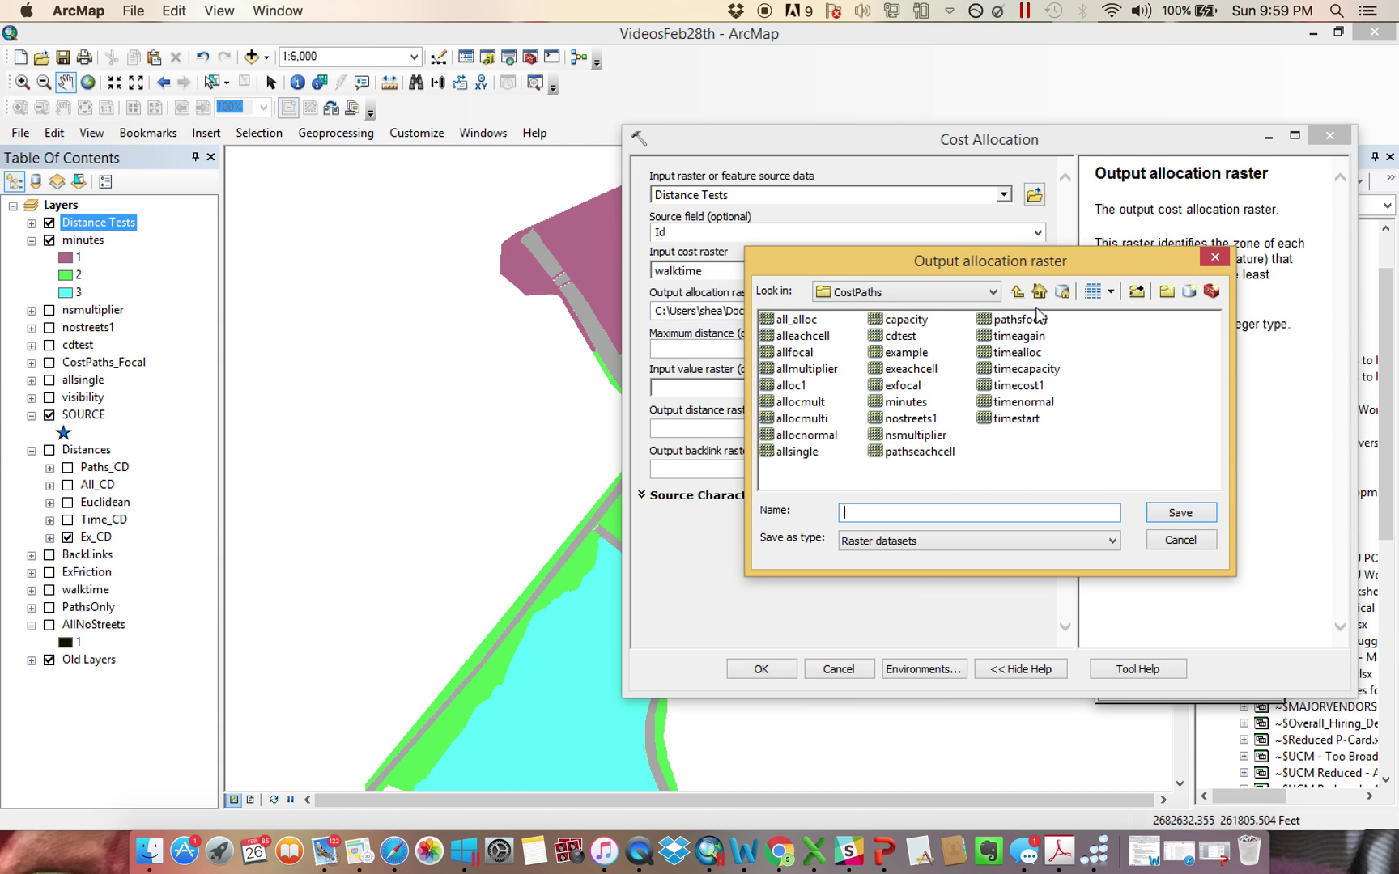
pyautogui.press('Return')
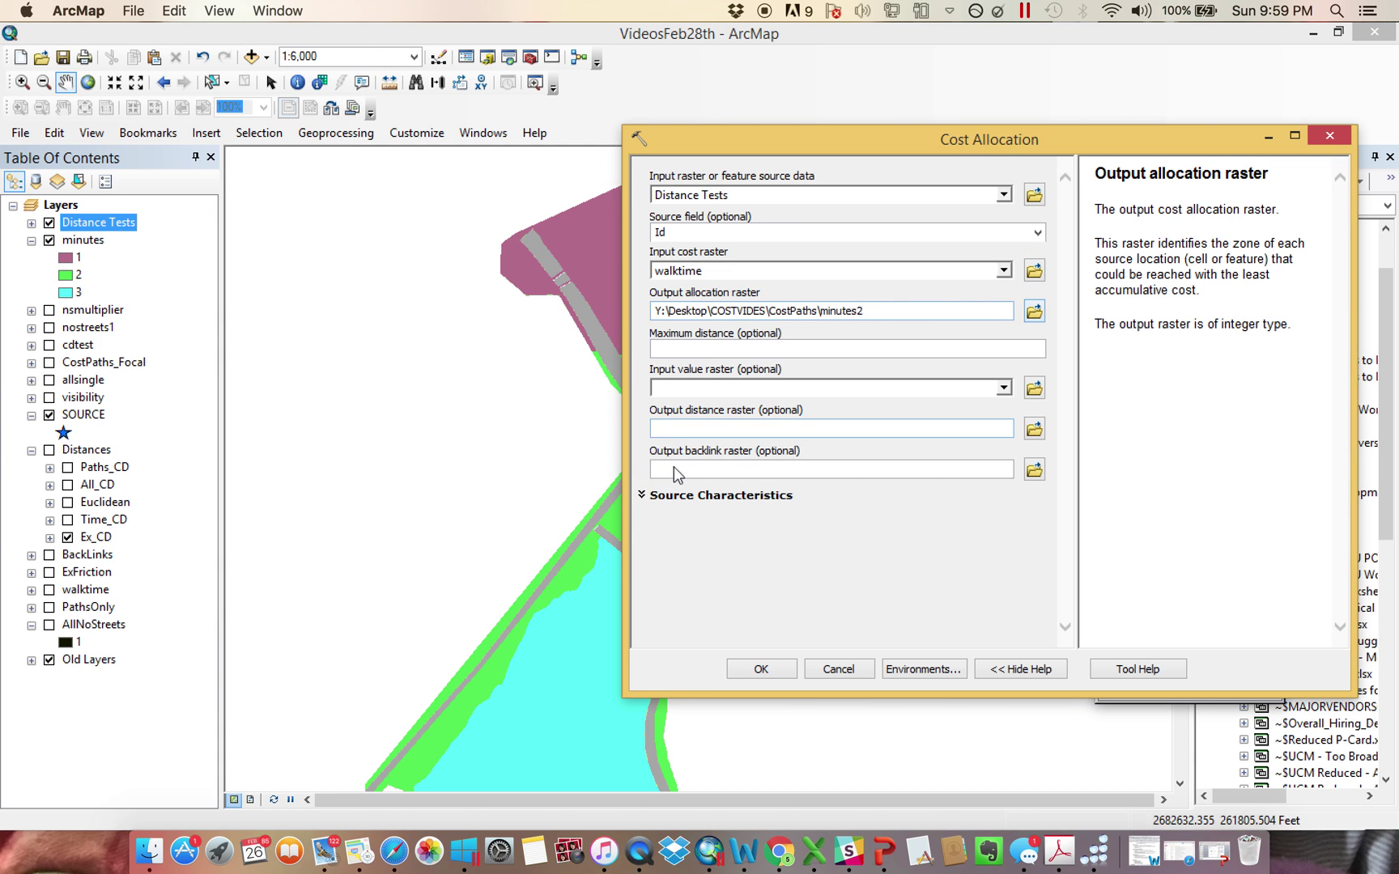
# Take the start cost from the StartCost field and run the allocation.
pyautogui.click(688, 496)
pyautogui.moveTo(1072, 437); pyautogui.dragTo(1072, 555)
pyautogui.click(657, 455)
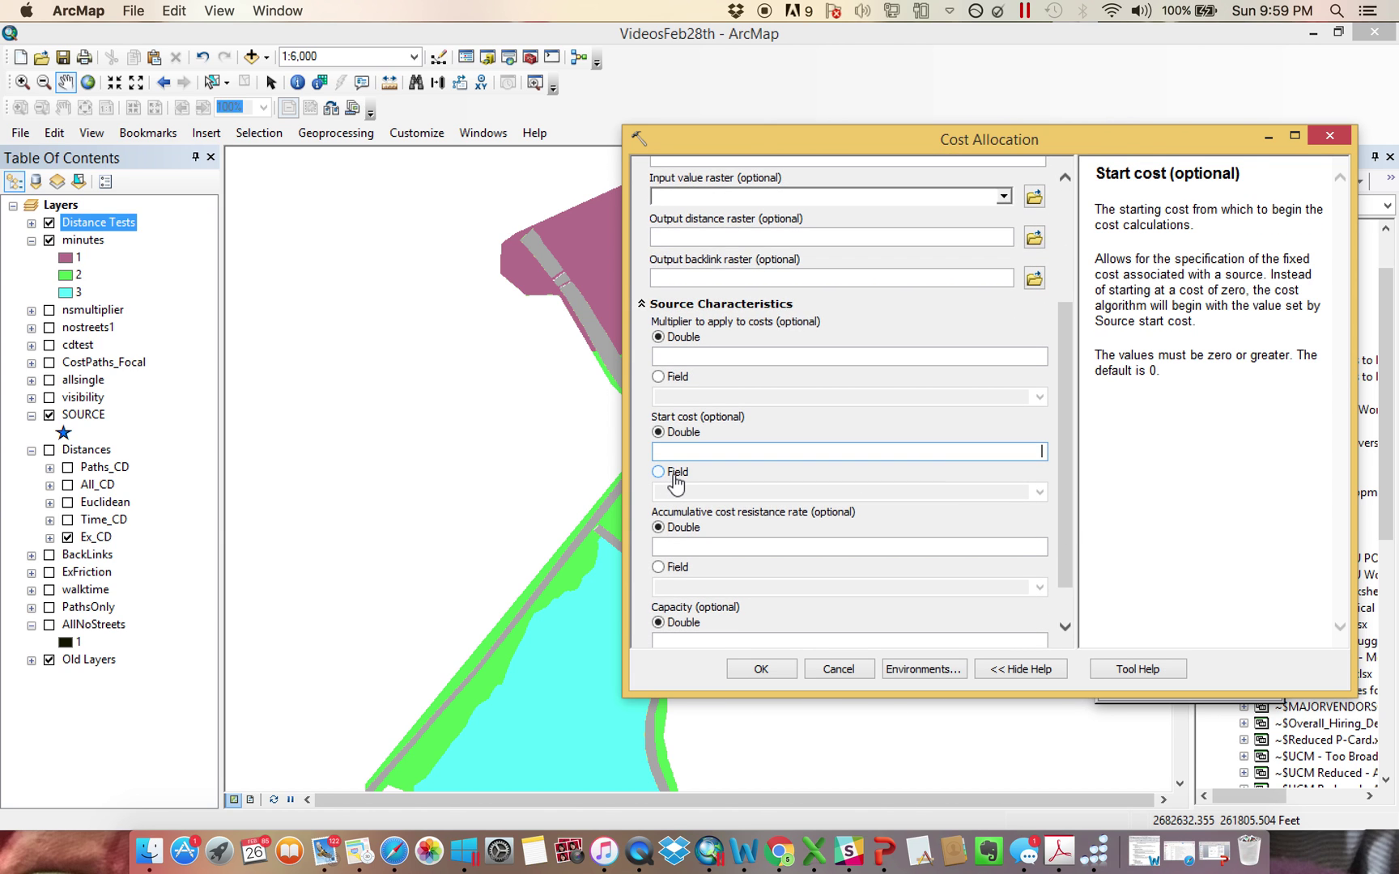
pyautogui.click(675, 476)
pyautogui.click(1039, 491)
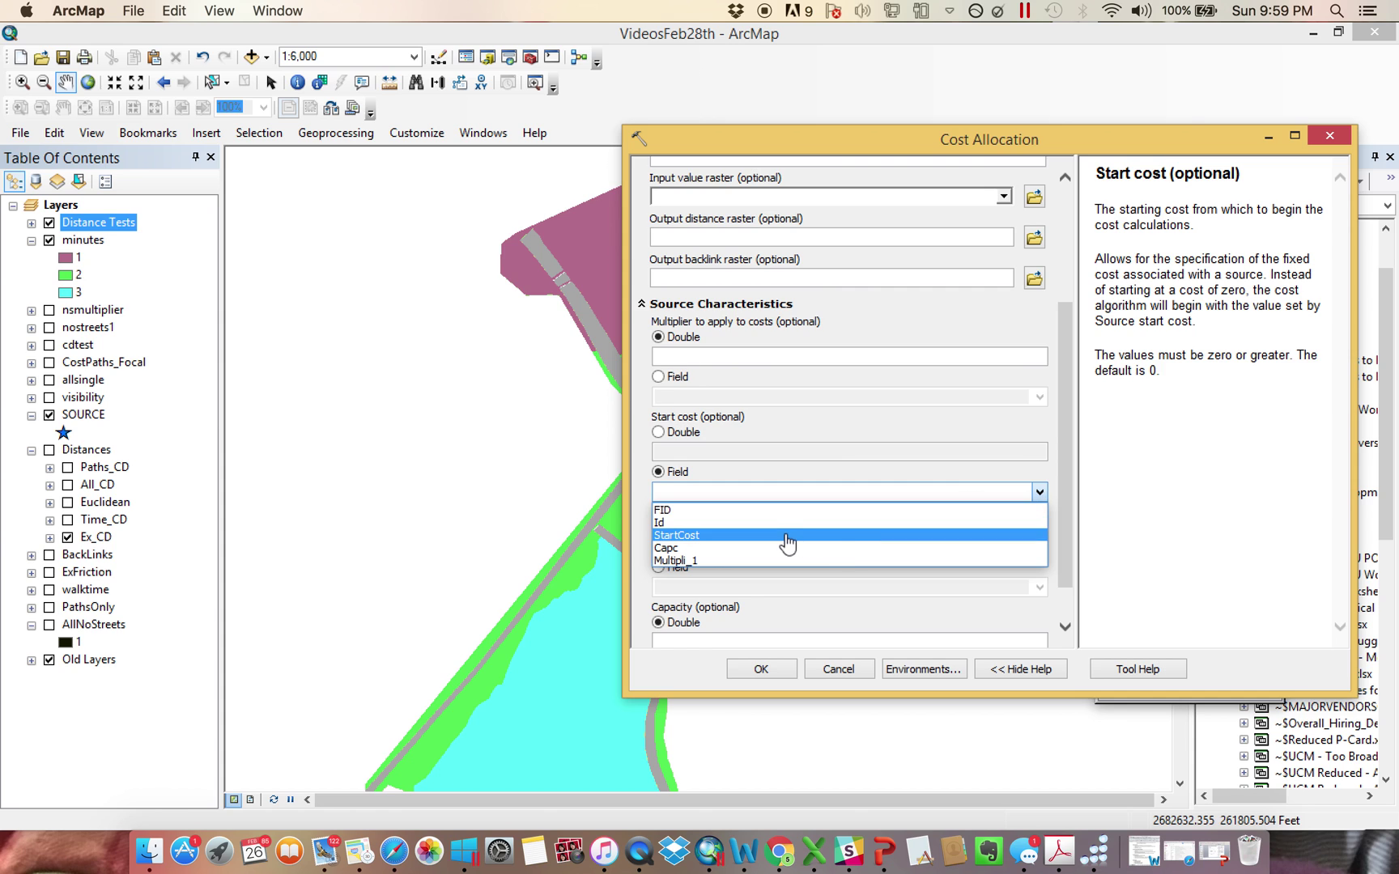
pyautogui.click(787, 536)
pyautogui.click(775, 673)
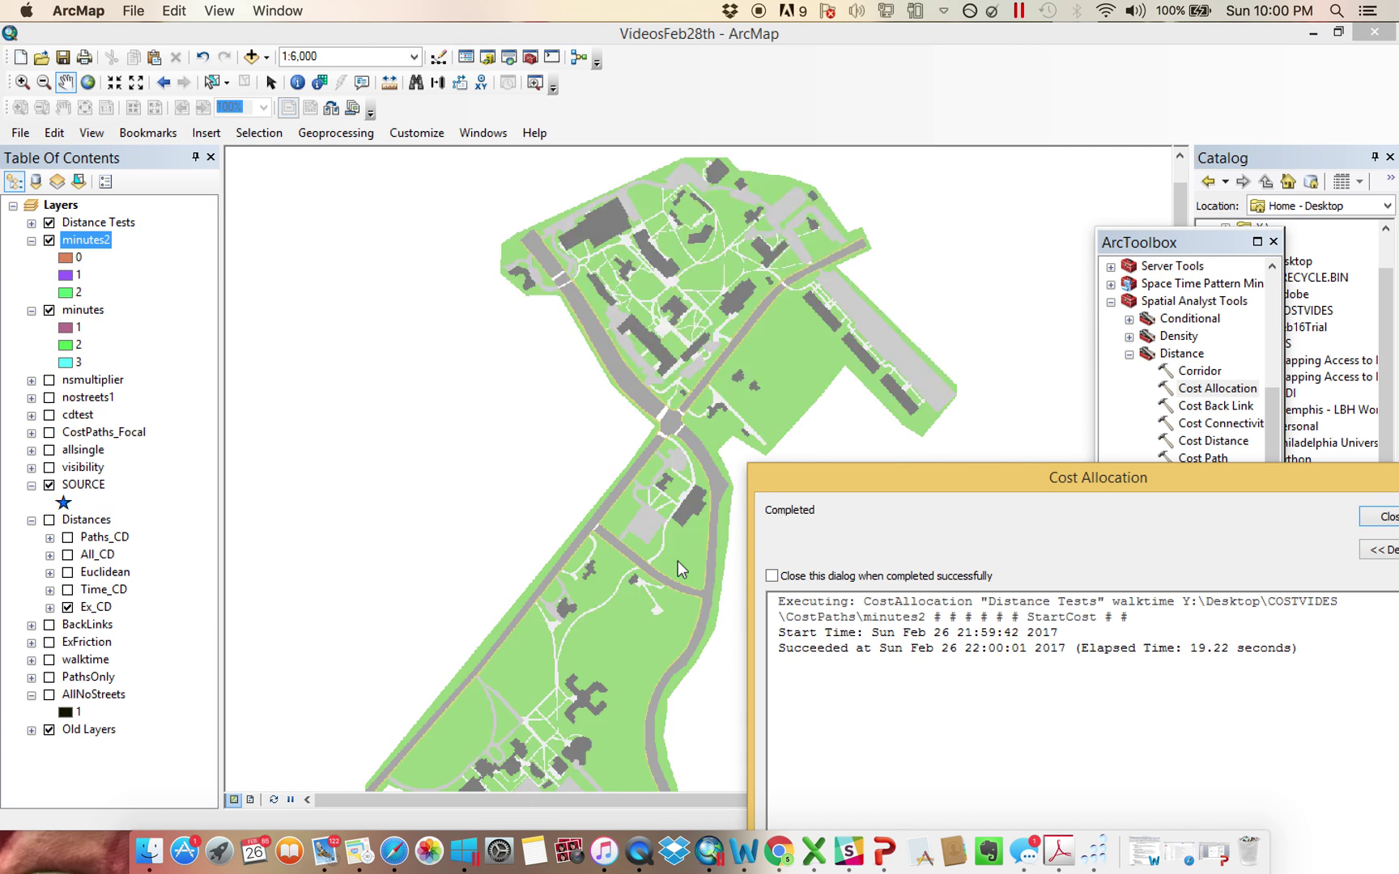
# Toggle the minutes2 layer off and on twice to compare its zones with minutes.
pyautogui.click(1391, 520)
pyautogui.click(47, 241)
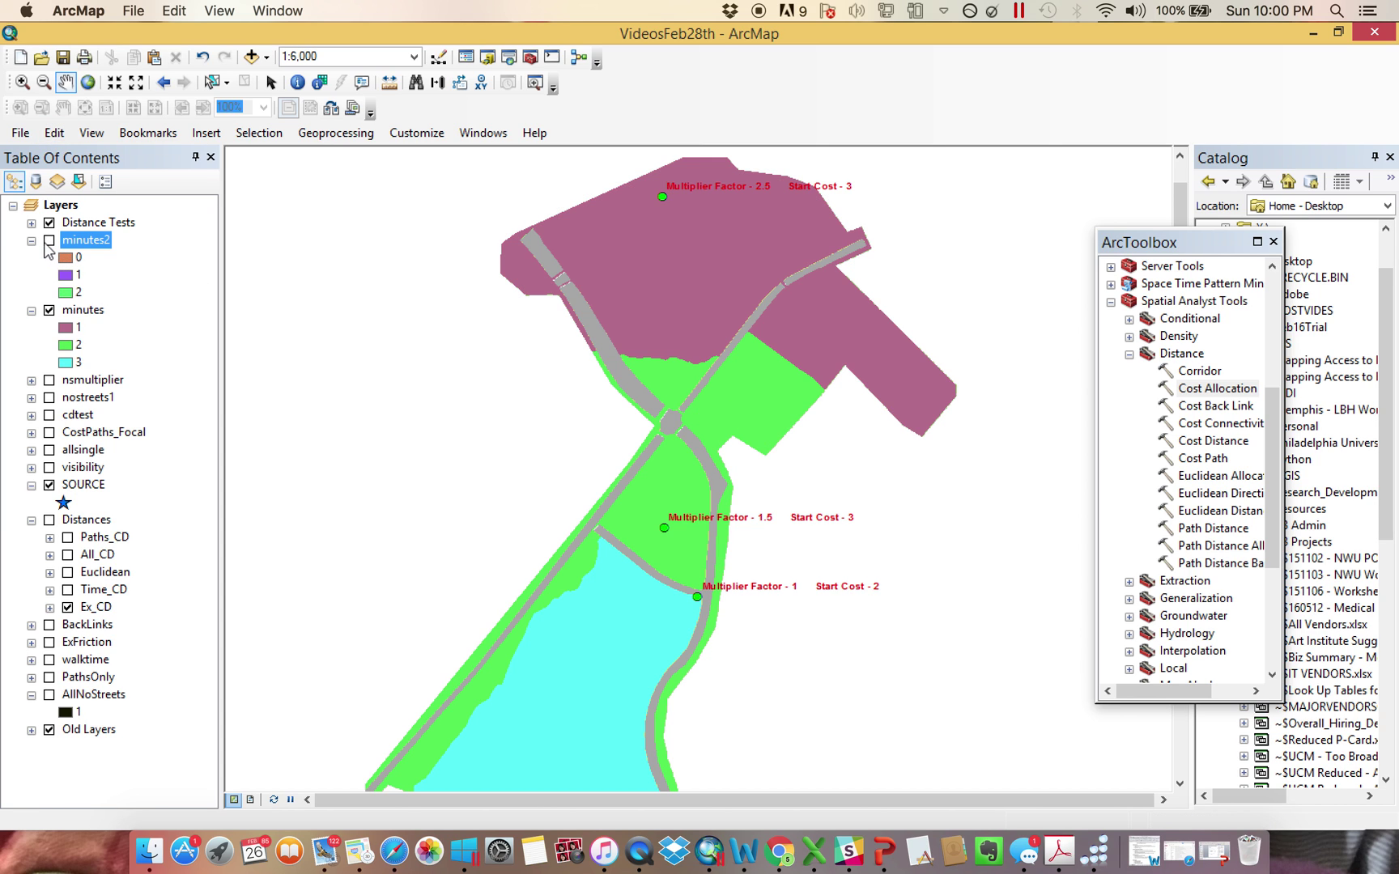
pyautogui.click(49, 241)
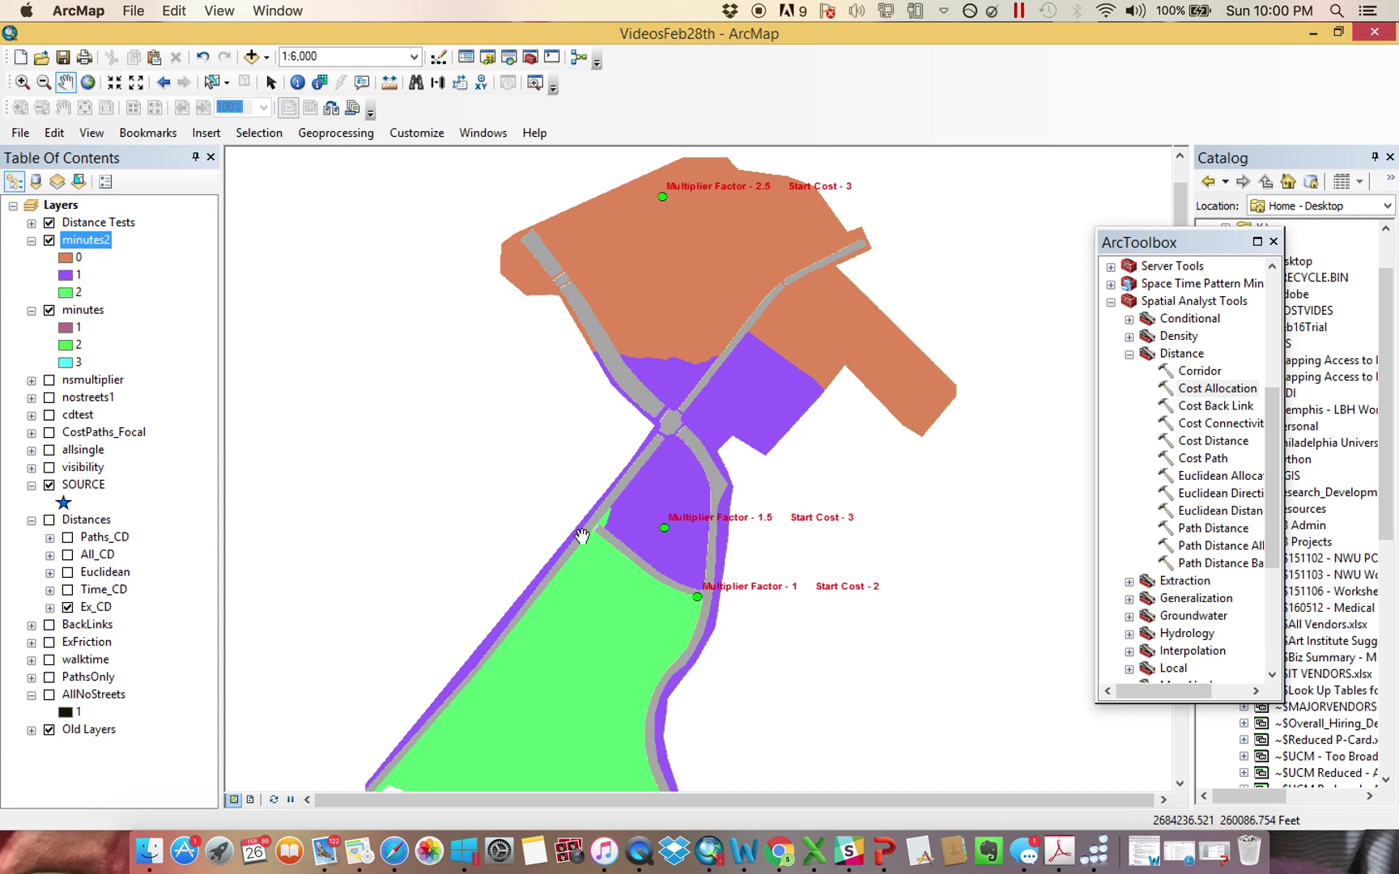
pyautogui.click(49, 242)
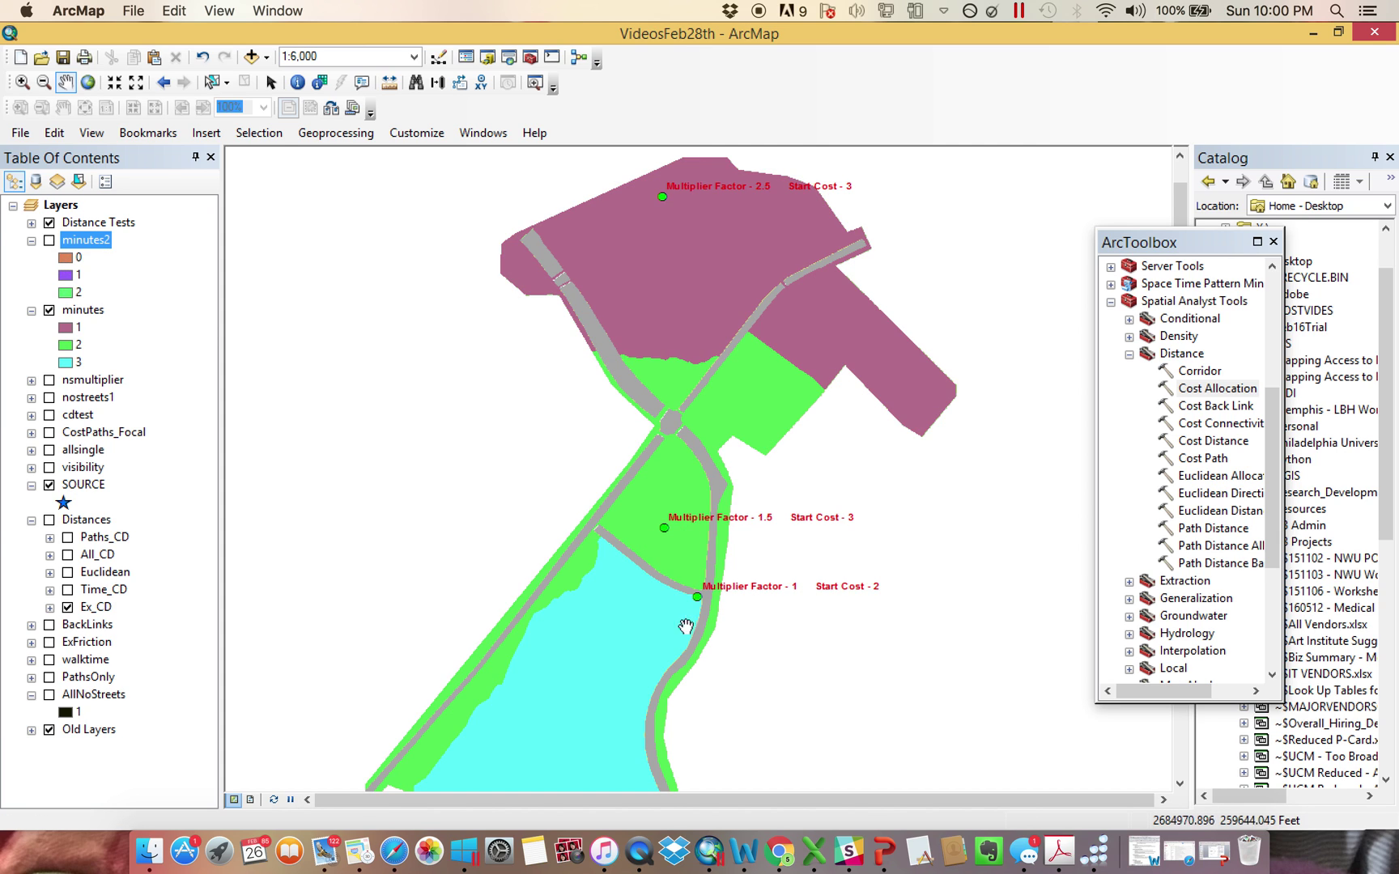
pyautogui.click(50, 241)
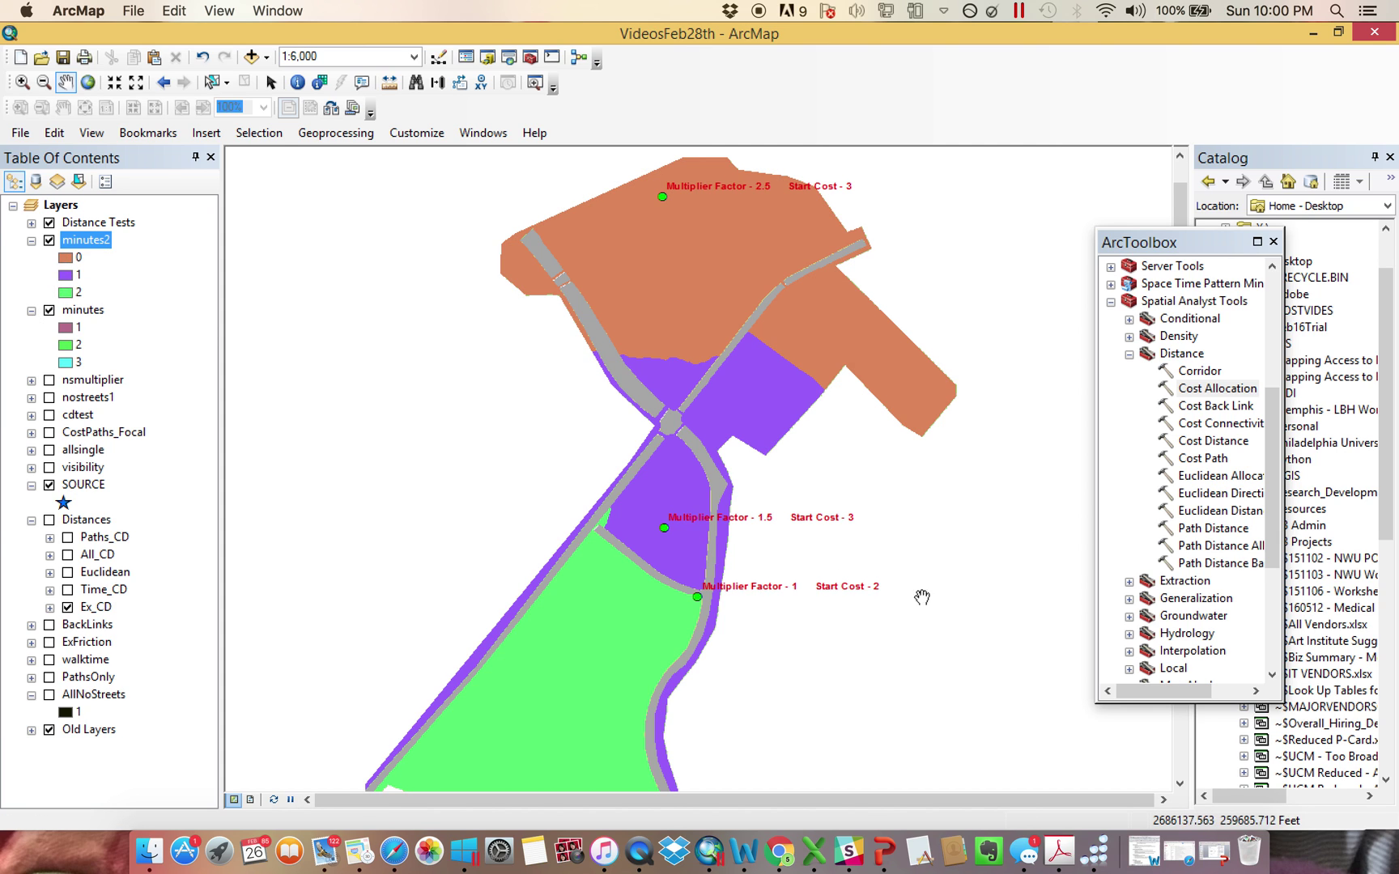